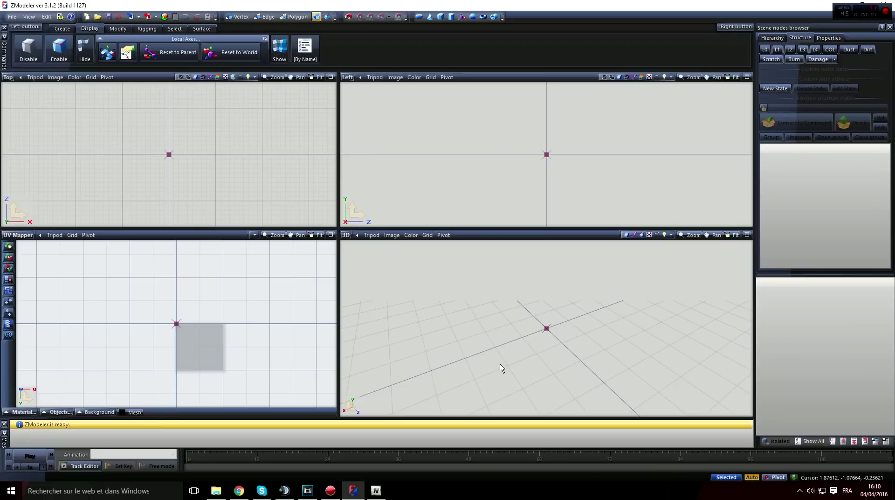
middle_click_drag(508, 371, 522, 335)
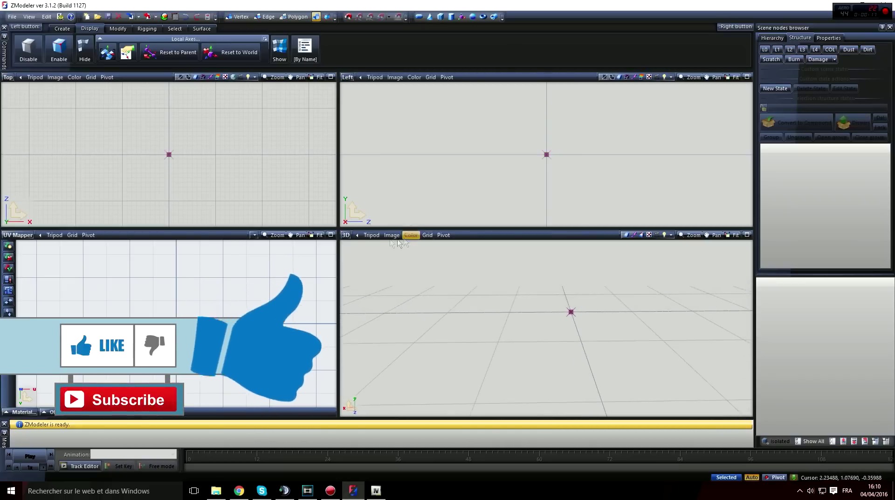
right_click(313, 427)
left_click(345, 436)
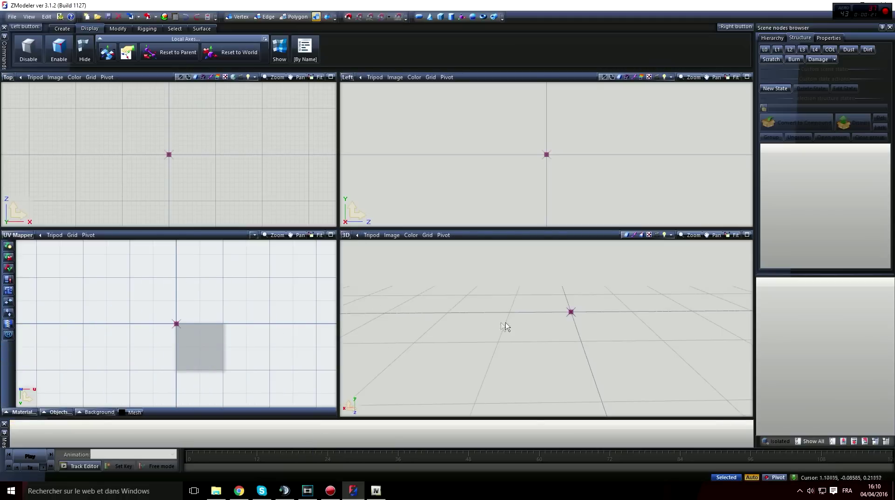
Minimize ZModeler and TeamSpeak, switch to OpenIV and open the desktop's Lexus folder, arranging the two windows side by side
left_click(851, 4)
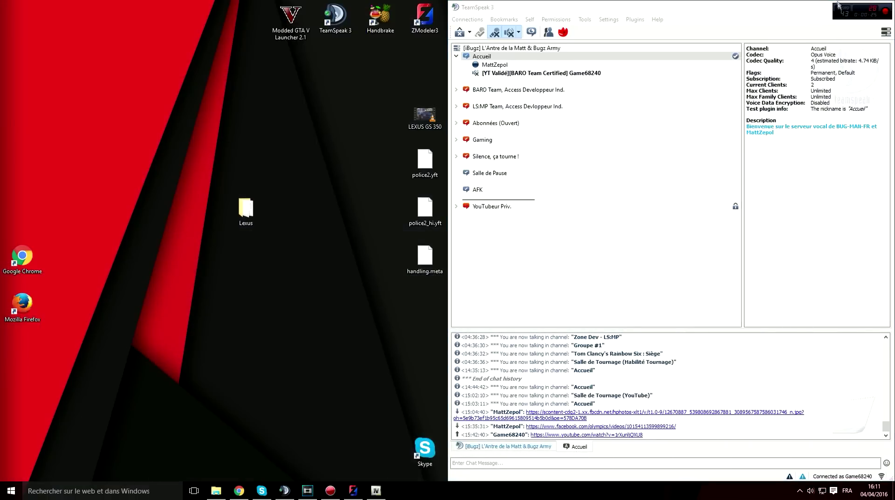
left_click(840, 4)
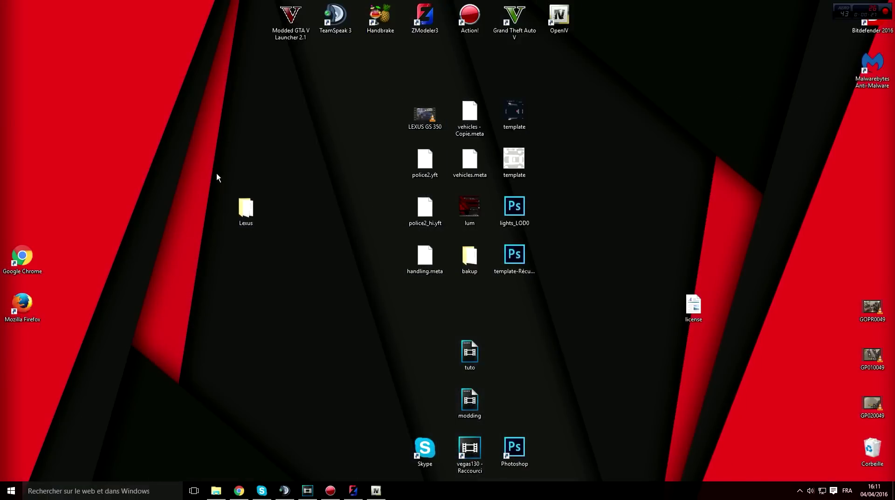
left_click_drag(224, 186, 287, 260)
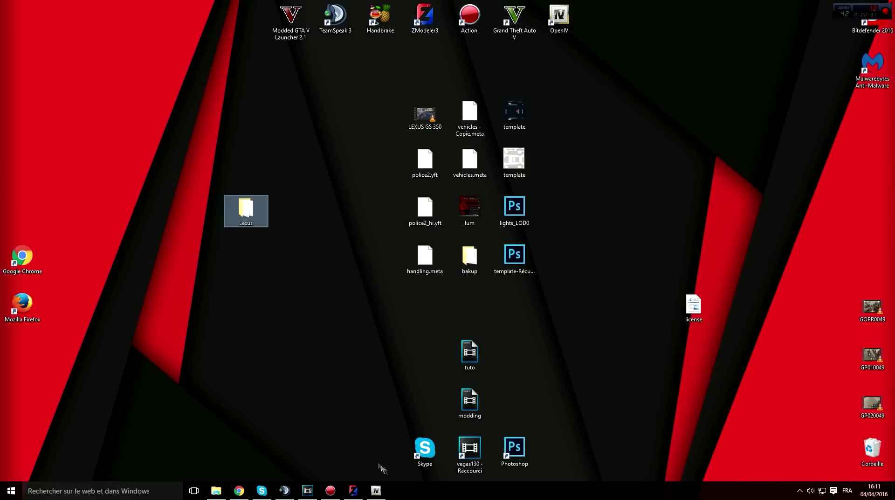
left_click(376, 490)
left_click_drag(475, 63, 640, 37)
double_click(245, 209)
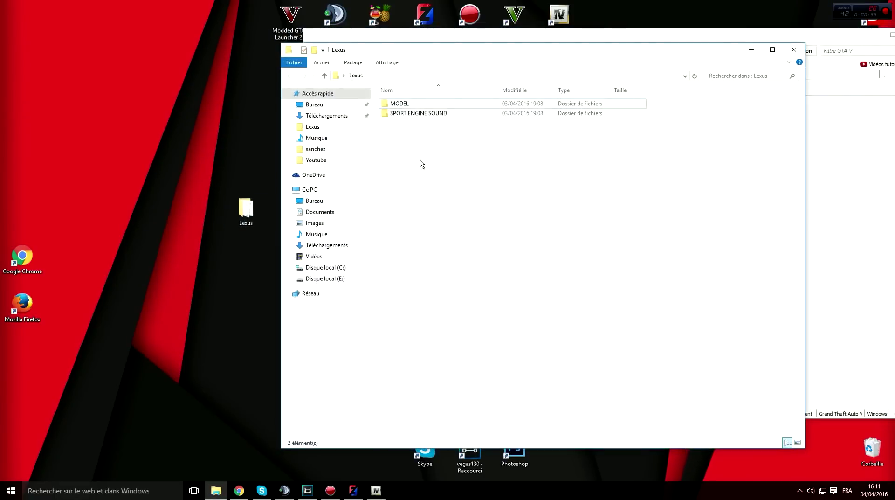
left_click_drag(459, 59, 227, 54)
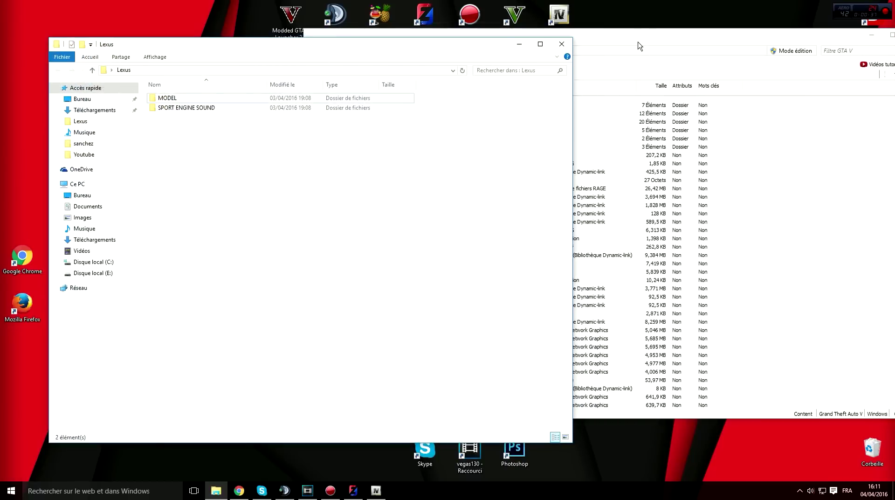
In OpenIV, open the vehicles.rpf archive under x64e.rpf > levels > gta5
left_click(638, 46)
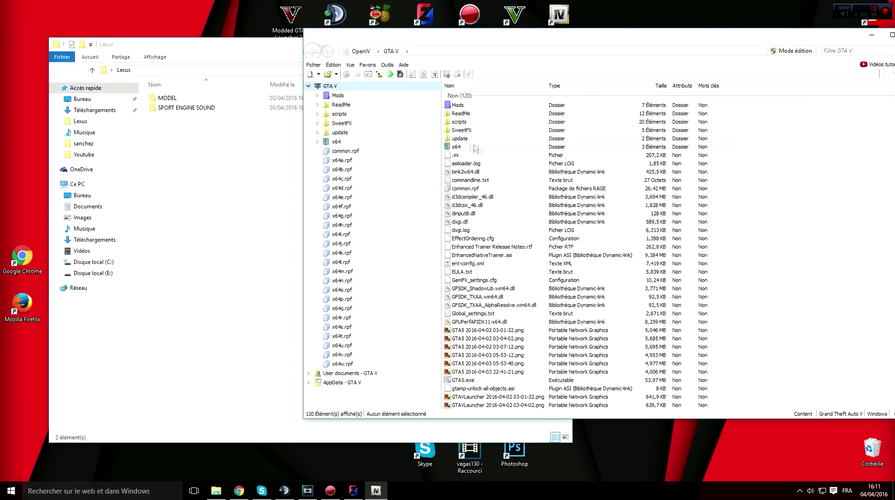
scroll(781, 262, "down", 20)
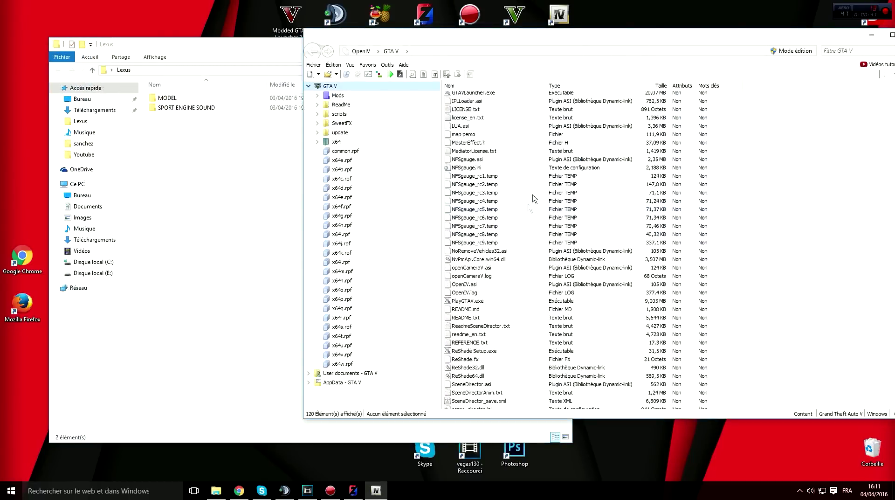
scroll(648, 259, "down", 6)
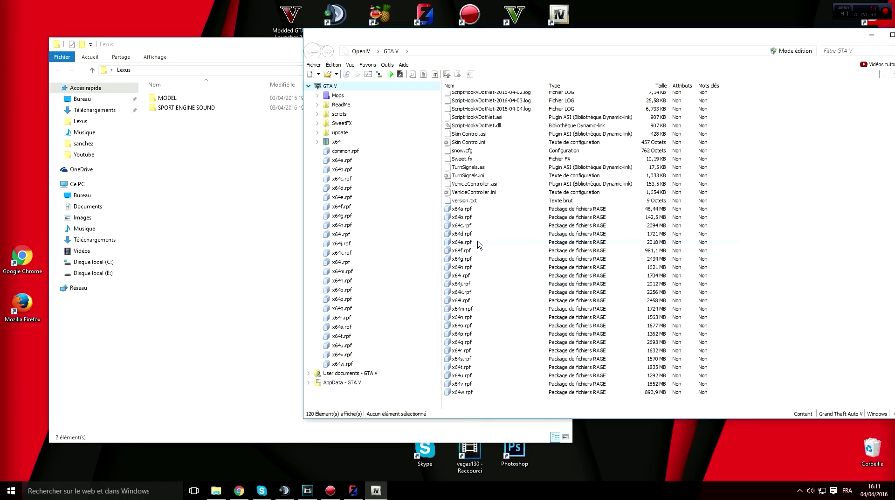
double_click(460, 242)
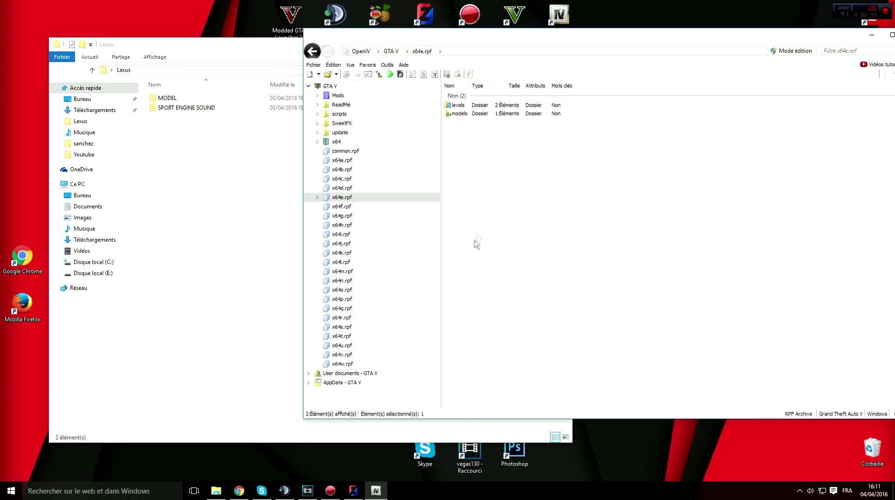
double_click(467, 106)
double_click(460, 113)
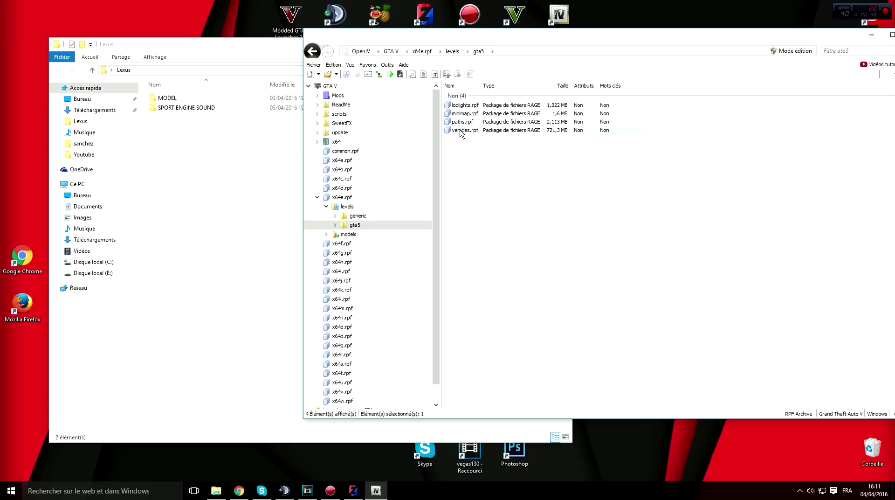
double_click(464, 130)
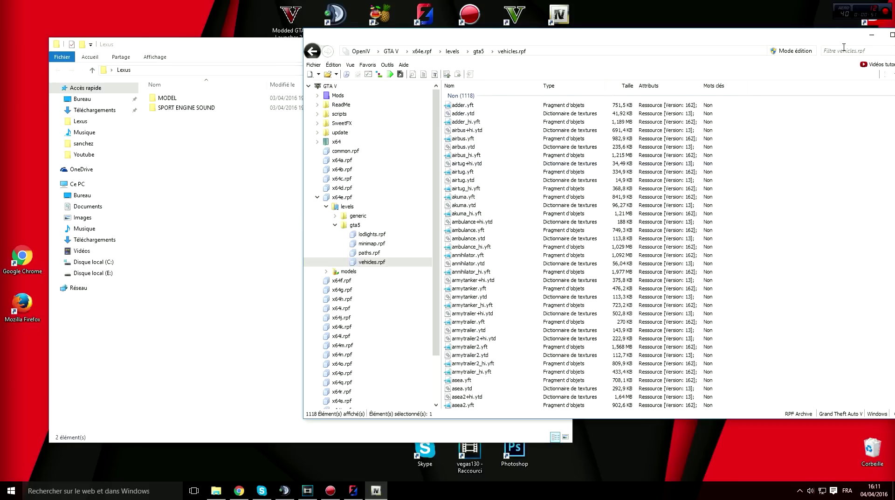
Filter the archive by "vehs" and extract vehshare.ytd, vehshare_army.ytd, vehshare_truck.ytd and vehshare_worn.ytd to the Lexus folder
left_click(844, 47)
type("vesh")
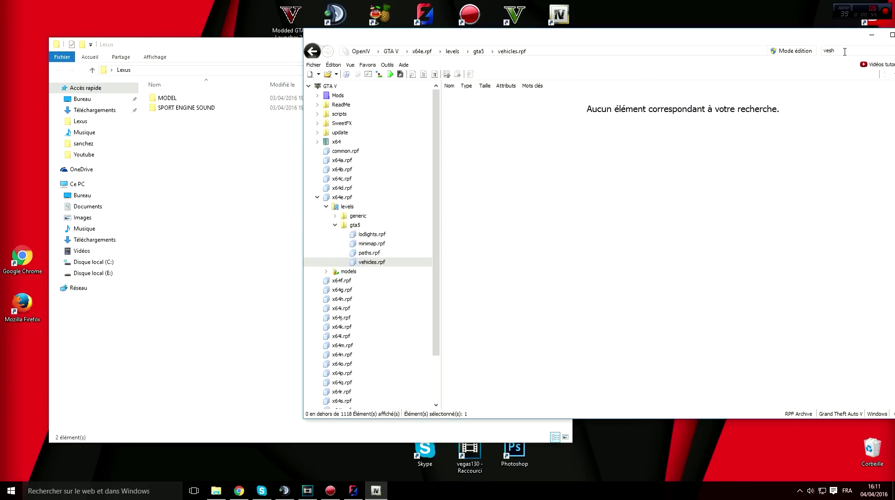
key("BackSpace")
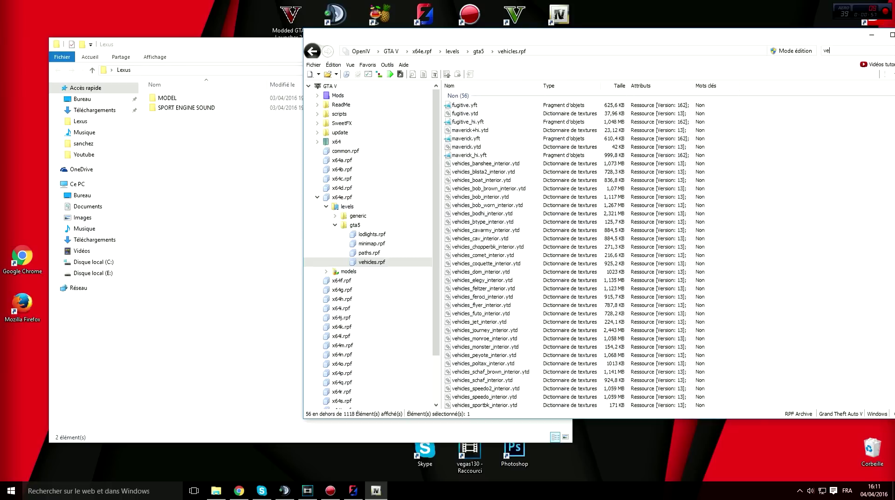
type("hs")
left_click_drag(493, 190, 486, 77)
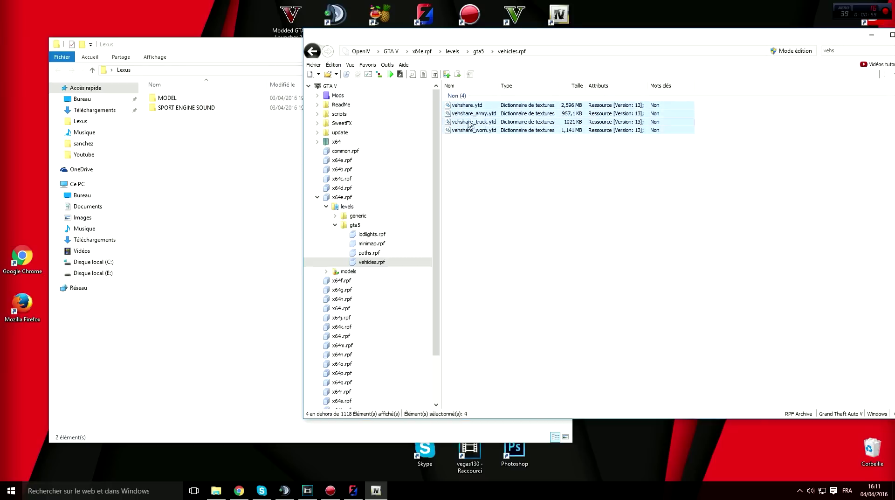
left_click_drag(470, 124, 203, 192)
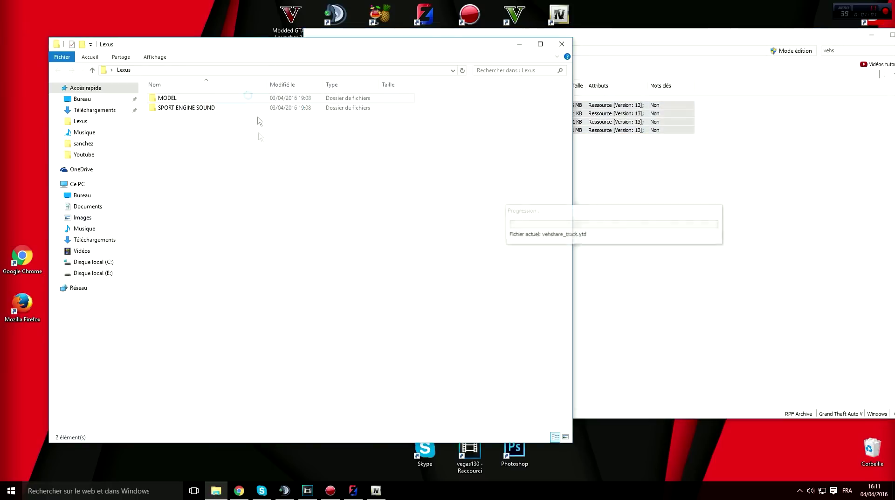
left_click(406, 229)
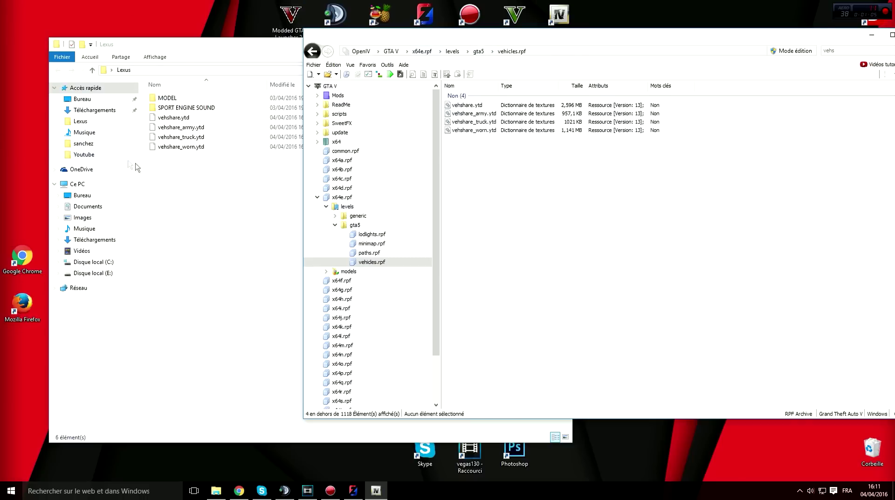
left_click_drag(205, 182, 198, 114)
left_click(648, 182)
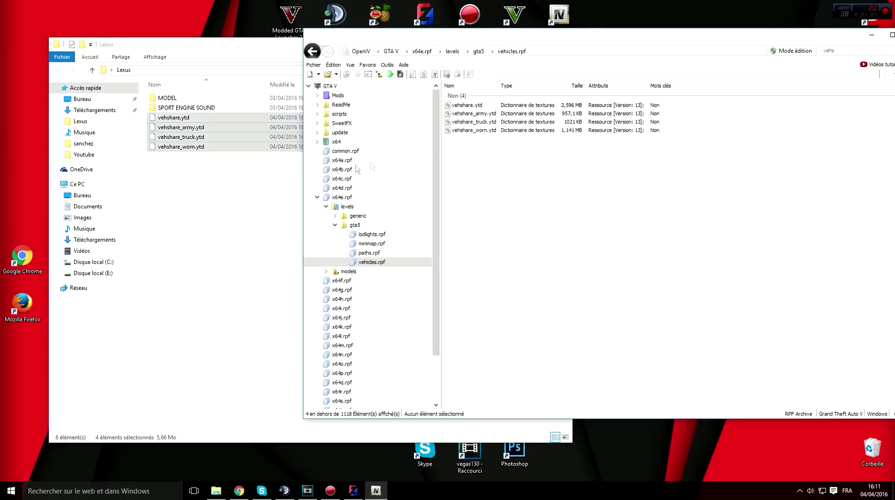
Clear the filter and open Mods > update > x64 > dlcpacks > patchday3ng > dlc.rpf > x64 > levels > gta5 > vehicles.rpf from the GTA V root
left_click(397, 52)
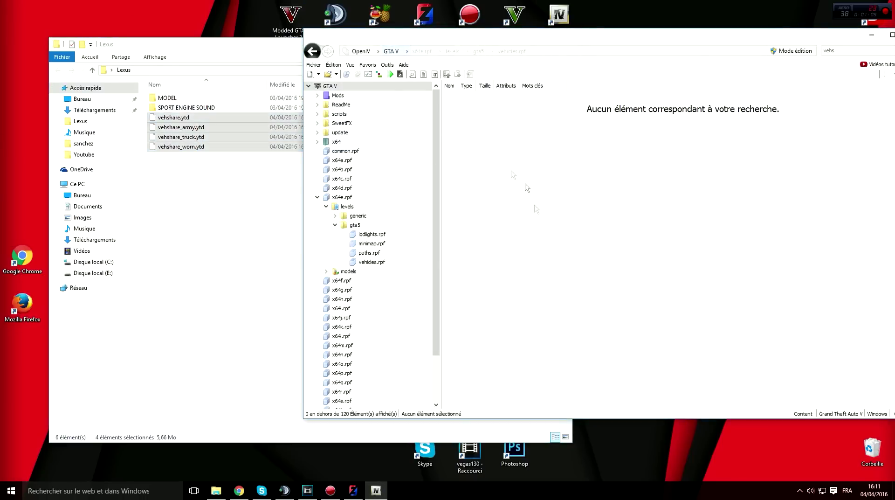
key("BackSpace")
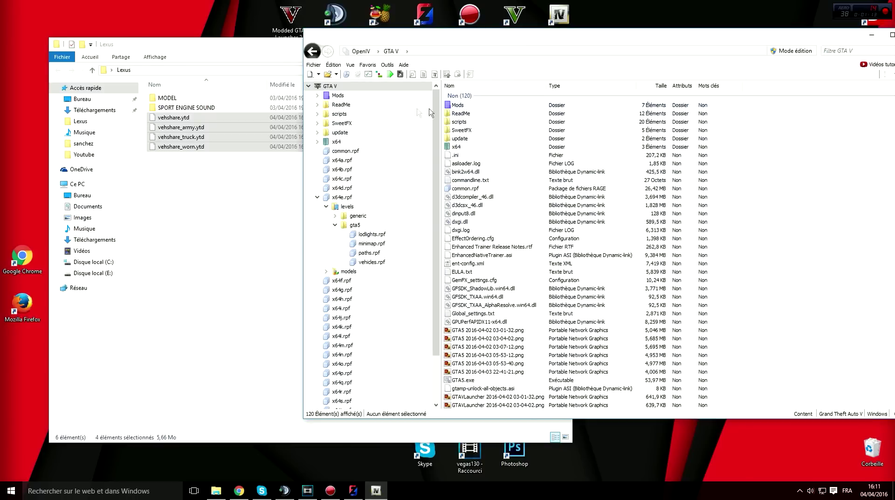
double_click(460, 105)
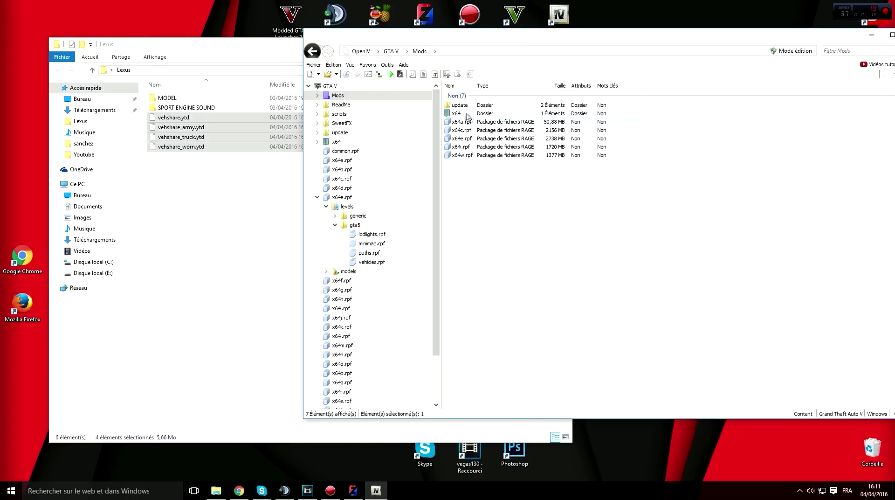
double_click(460, 106)
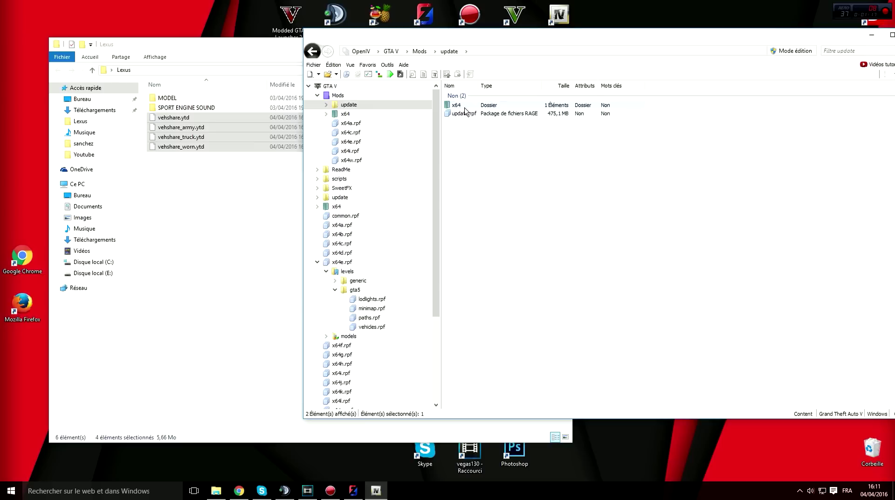
double_click(465, 106)
double_click(463, 106)
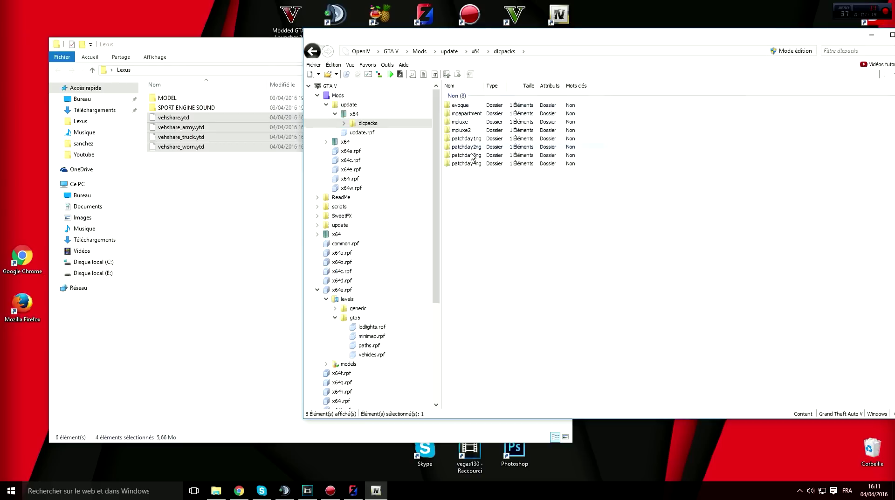
double_click(466, 155)
double_click(466, 105)
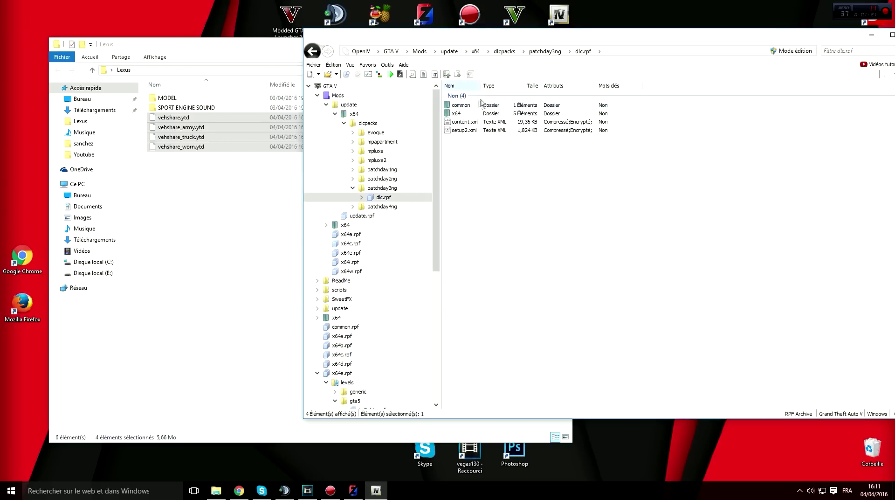
double_click(466, 114)
double_click(467, 122)
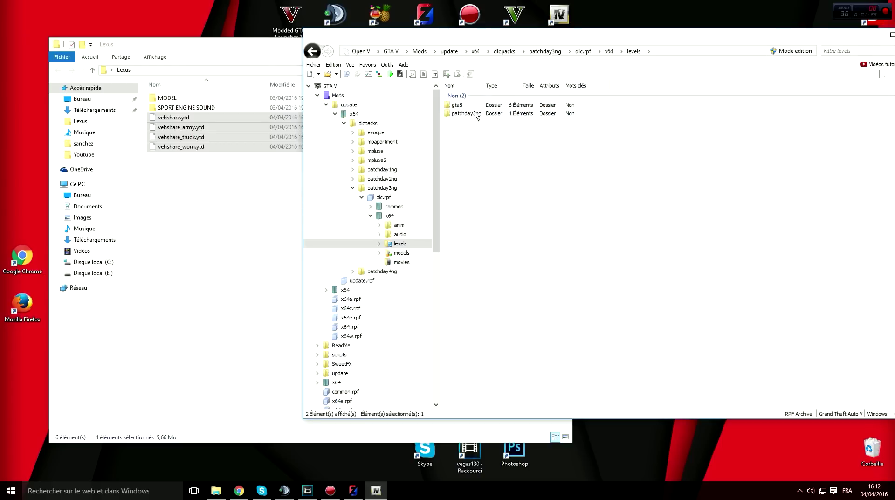
double_click(473, 106)
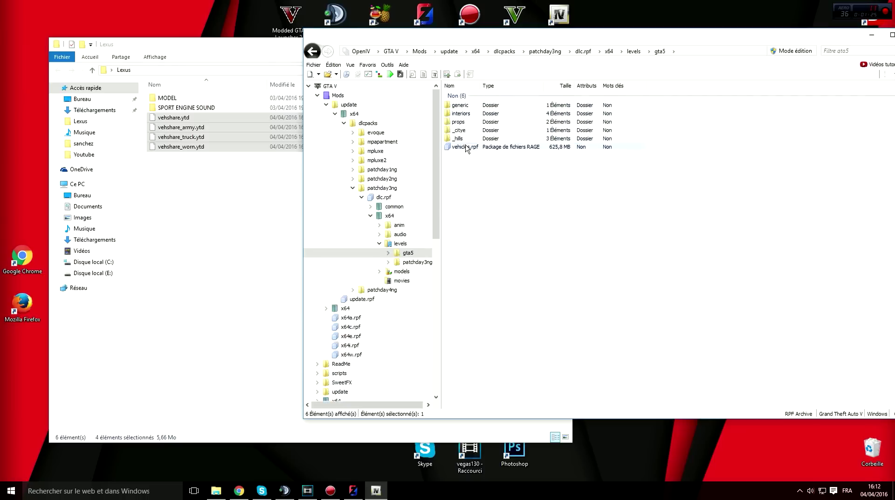
double_click(468, 147)
Find the police2 files in the archive and extract police2+hi.ytd, police2.yft, police2.ytd and police2_hi.yft to the Lexus folder
scroll(564, 265, "down", 5)
left_click(697, 220)
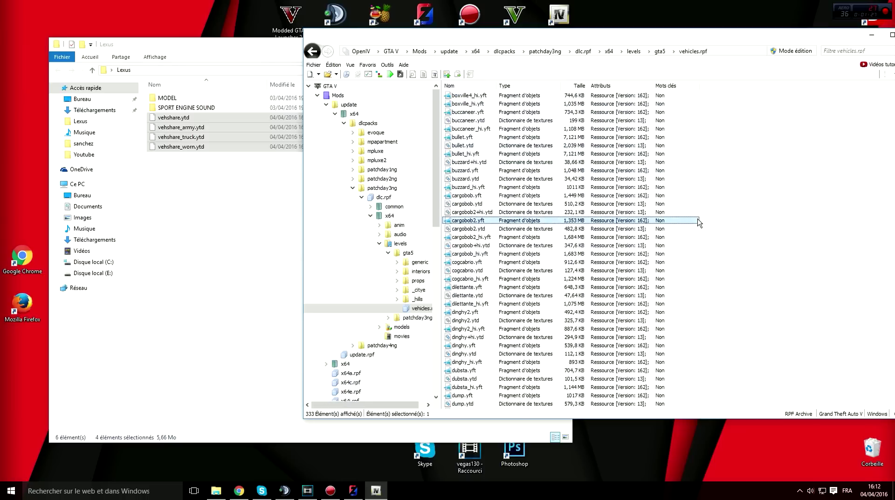
type("police")
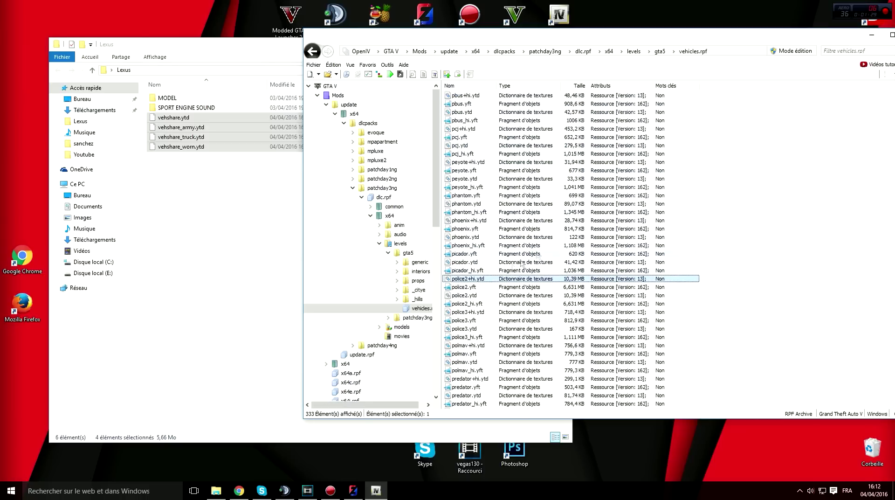
key("shift+Down")
key("shift+Down")
key("shift+Down")
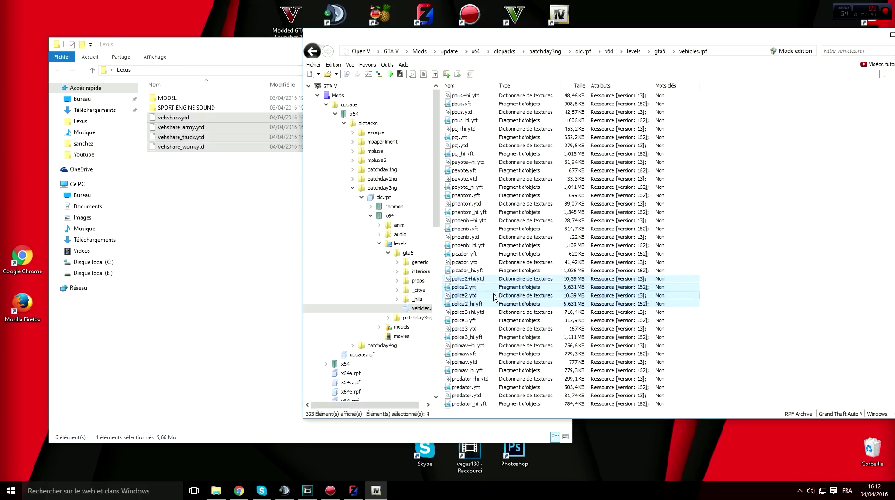
left_click_drag(494, 297, 219, 245)
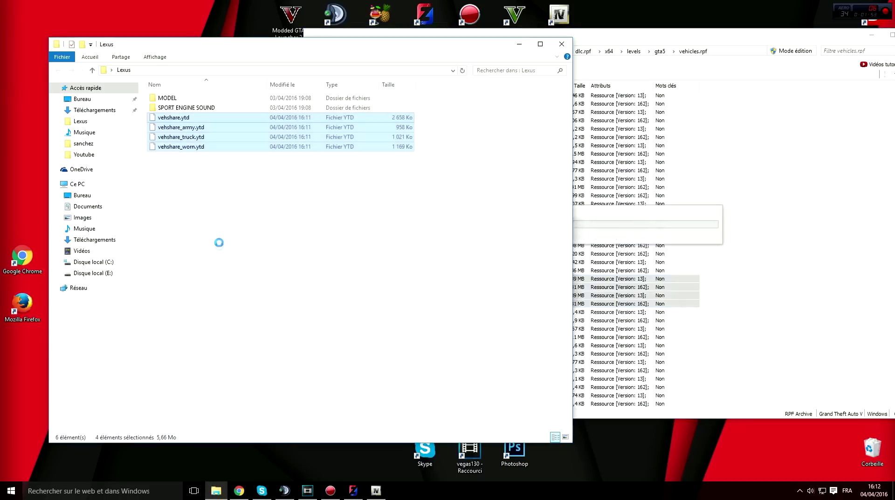
left_click(821, 234)
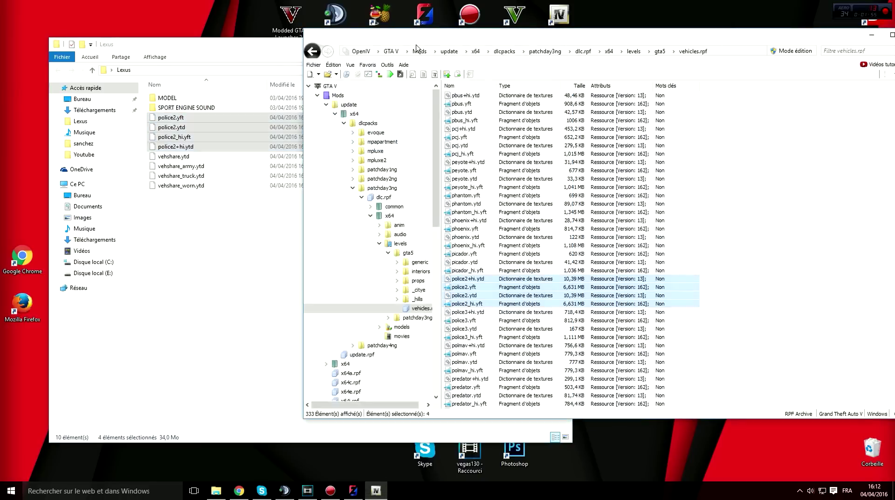
Return OpenIV to the GTA V root and delete police2+hi.ytd from the Lexus folder
left_click(391, 51)
left_click(208, 248)
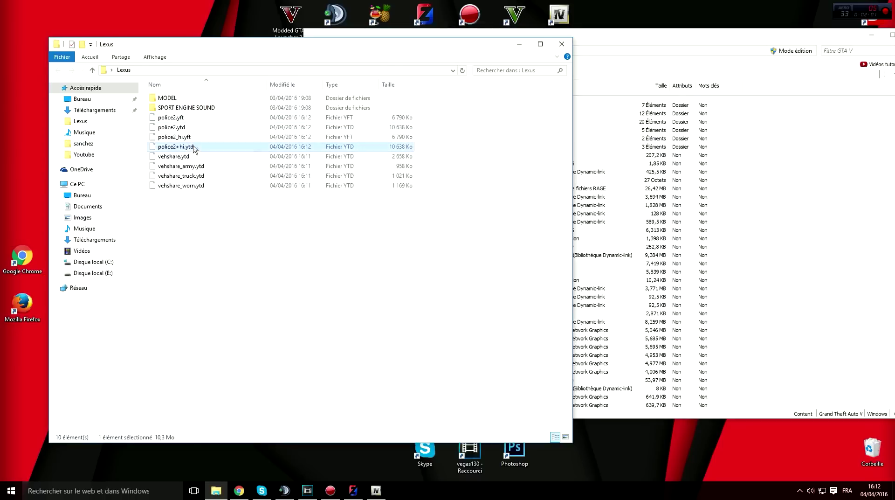
left_click(191, 129)
left_click(336, 147)
key("Delete")
key("Return")
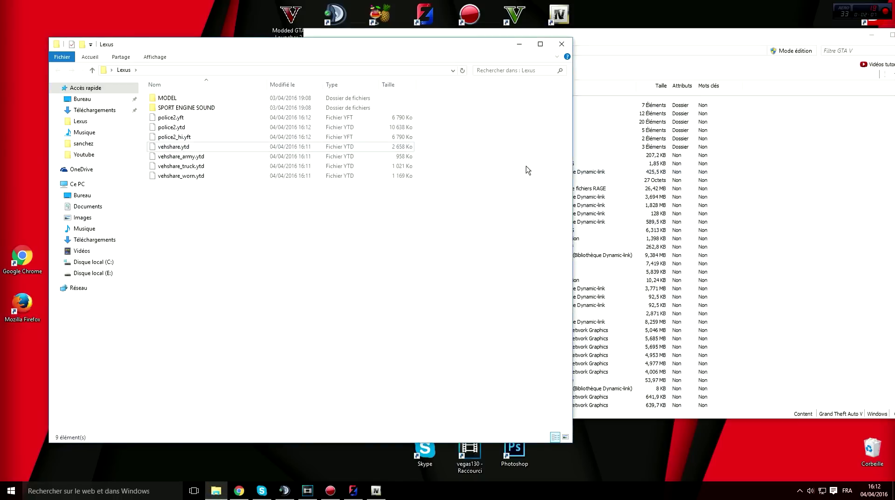
left_click(186, 137)
left_click(197, 119)
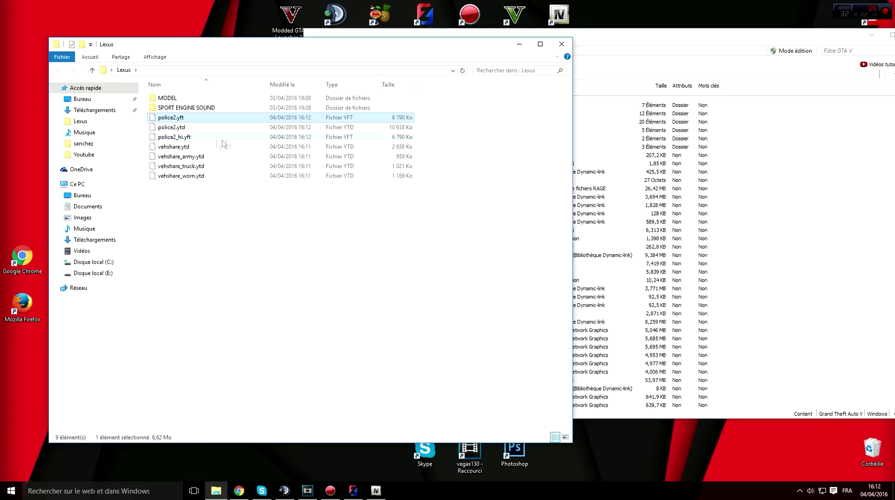
Delete police2.yft from the Lexus folder, keeping police2_hi.yft
left_click(177, 138)
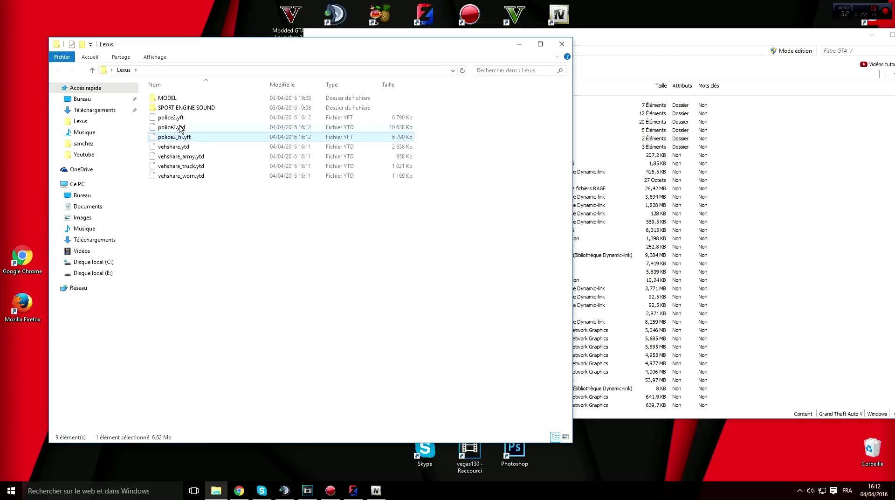
left_click(245, 119)
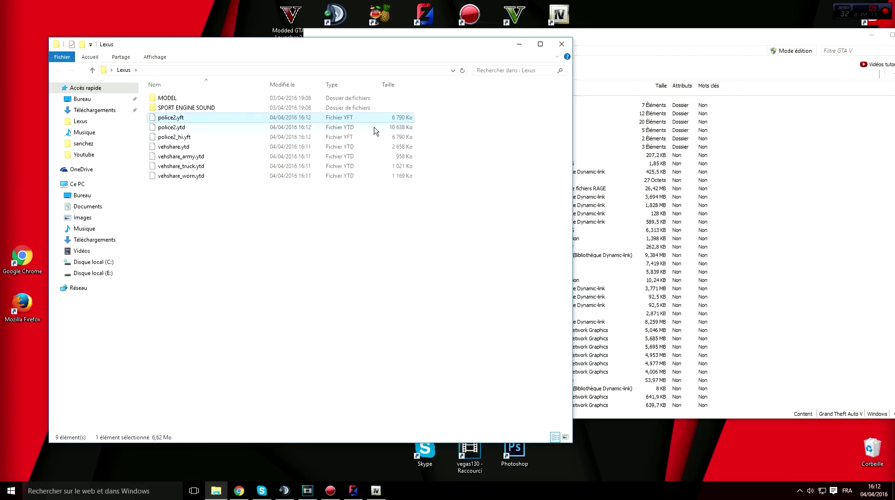
key("Delete")
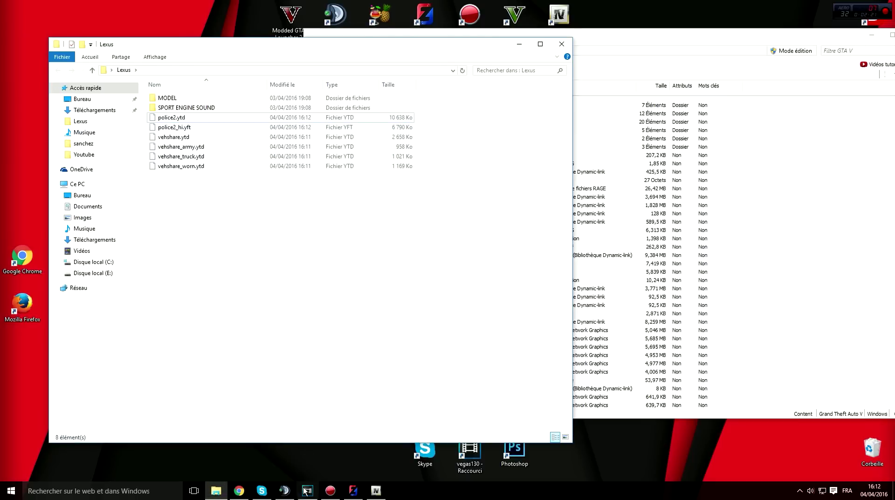
Switch to ZModeler and choose police2_hi.yft from the Lexus folder as the model for import
left_click(359, 492)
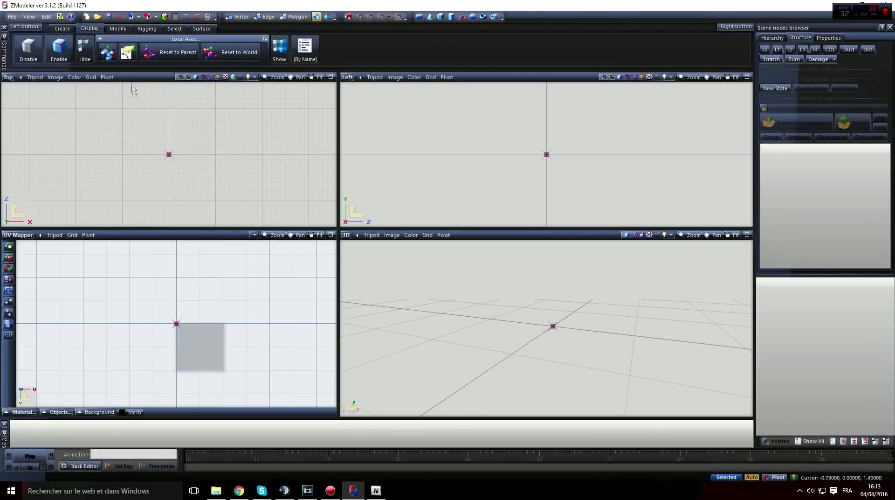
left_click(130, 17)
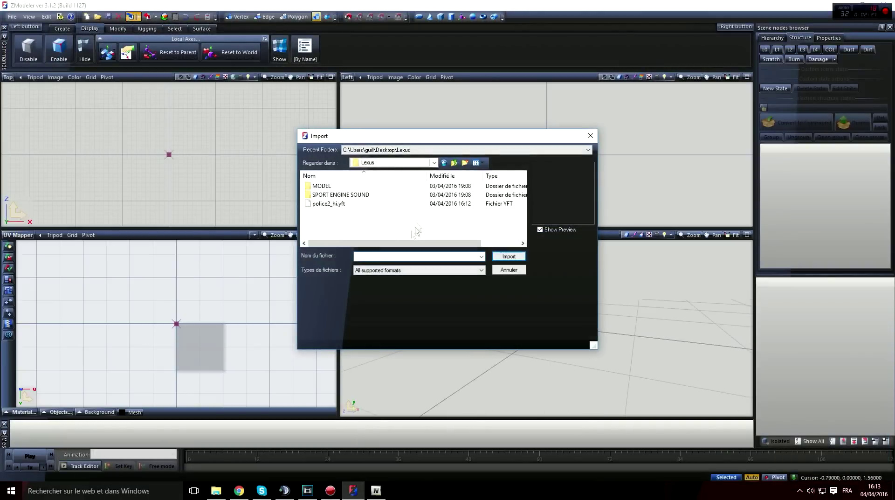
left_click(330, 204)
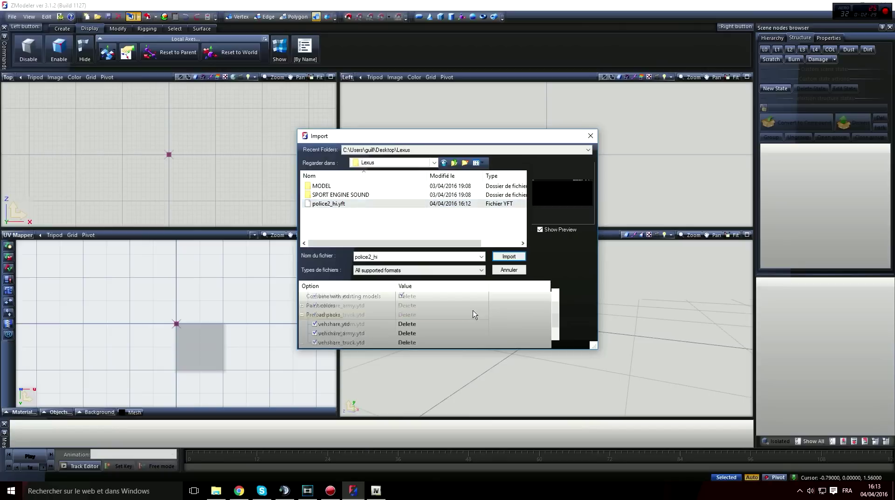
Add police2.ytd to the preload packs alongside the vehshare textures and import the model
left_click(418, 333)
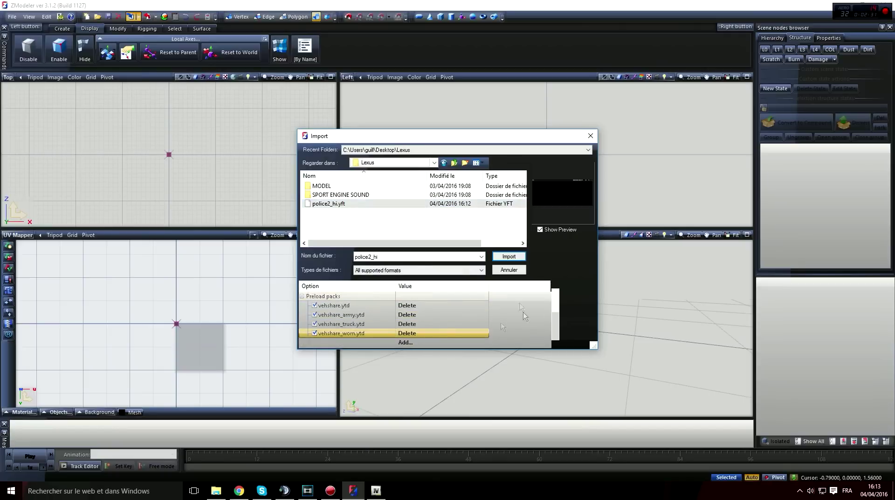
left_click(419, 343)
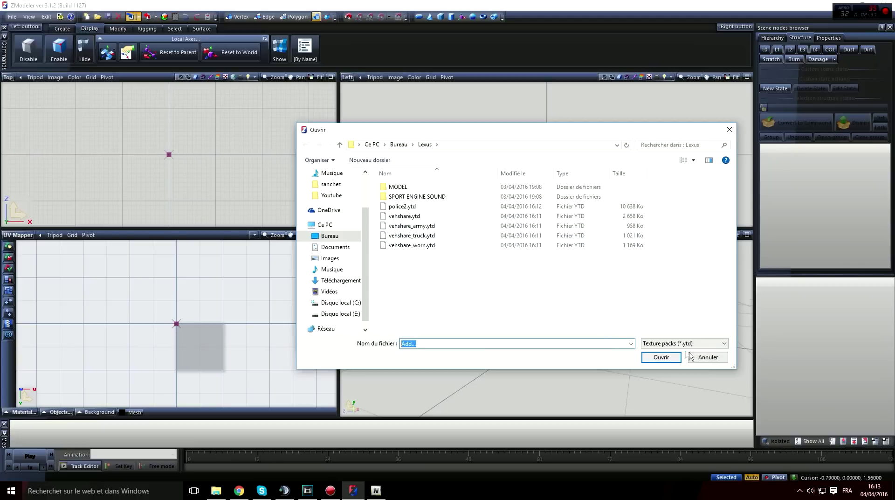
left_click(405, 207)
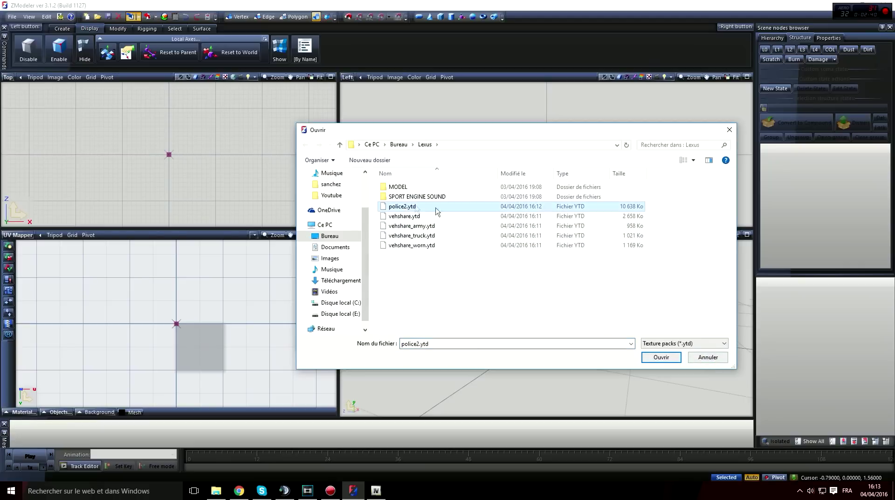
left_click(663, 358)
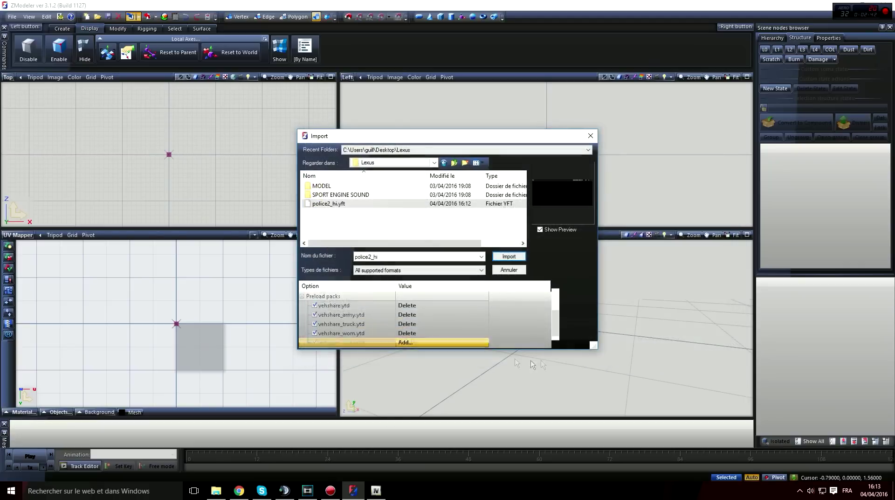
left_click(426, 343)
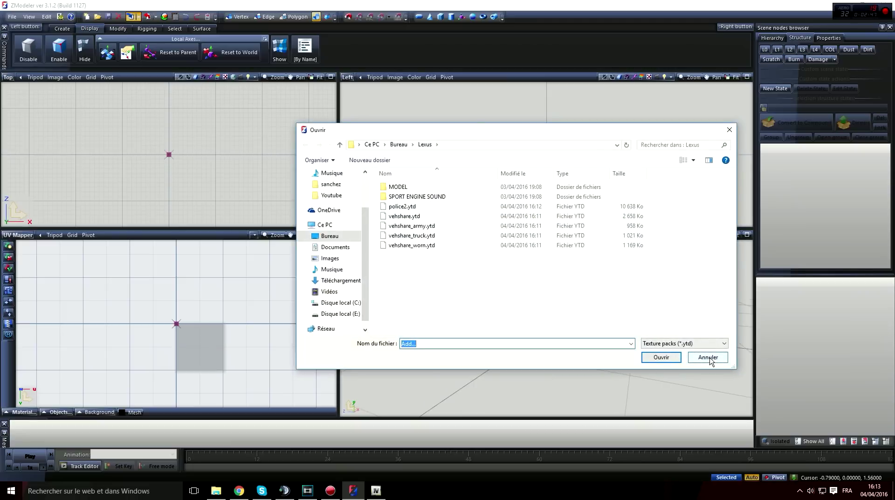
left_click(708, 357)
left_click(507, 258)
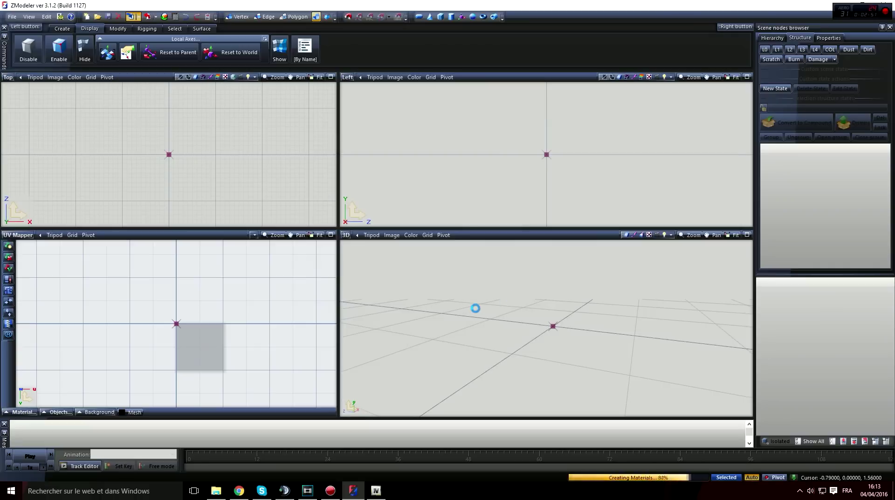
Clear the missing-texture messages from the log and display the model's L0 level of detail
scroll(569, 337, "down", 3)
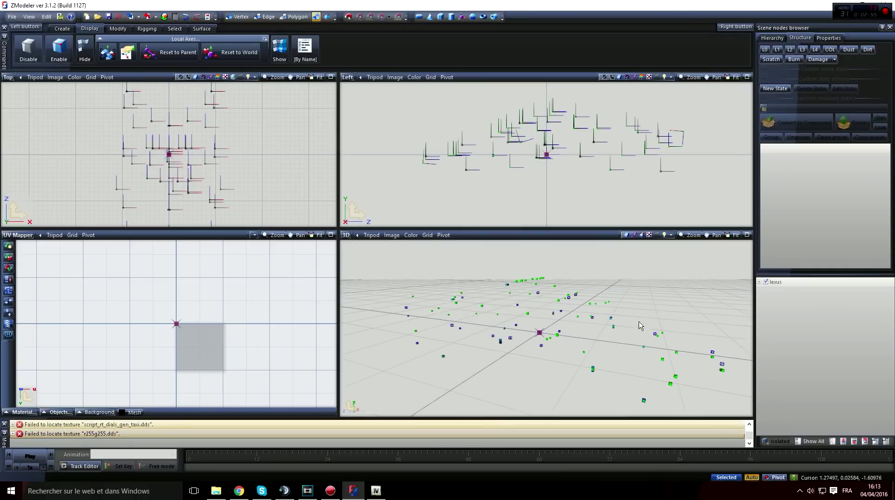
scroll(540, 331, "down", 2)
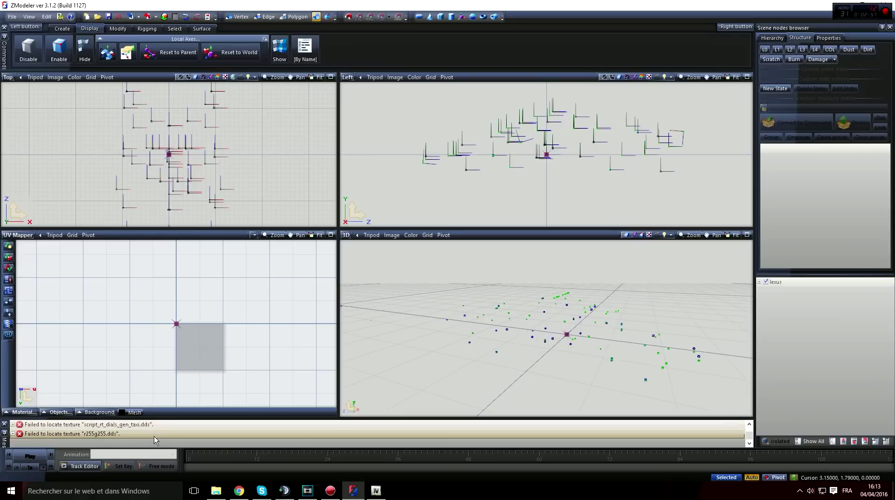
right_click(140, 426)
left_click(85, 446)
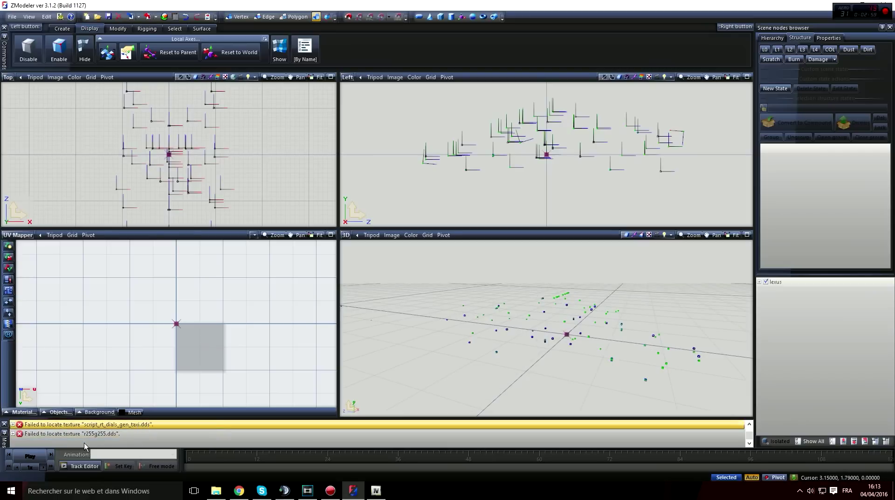
right_click(164, 427)
left_click(177, 432)
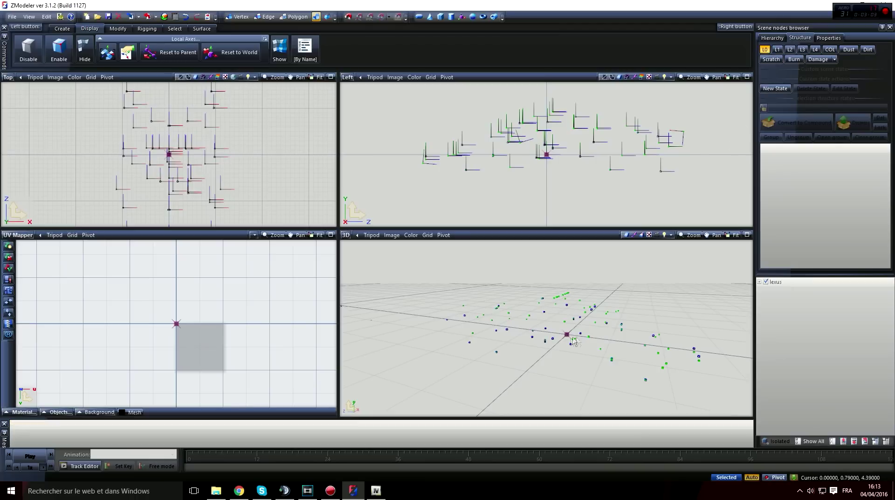
middle_click_drag(544, 334, 548, 369)
Check police2_hi.yft among the files in the Lexus folder and return to ZModeler
left_click(216, 490)
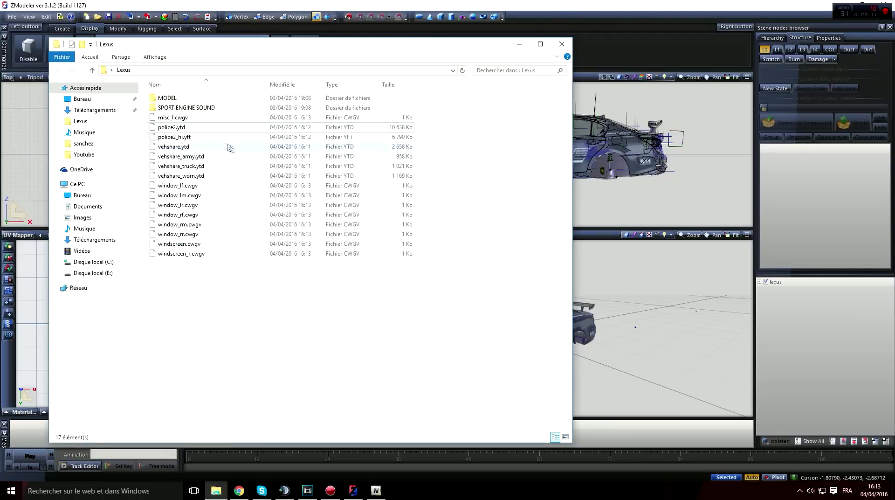
left_click(212, 139)
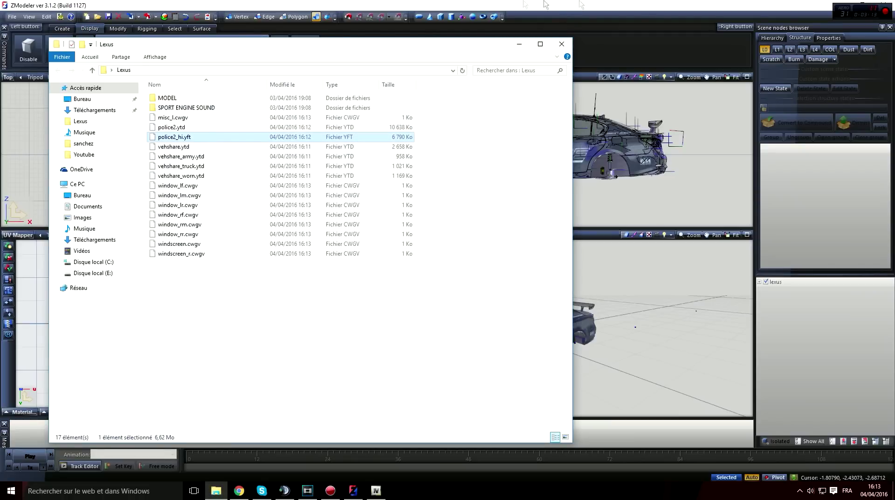
left_click(645, 5)
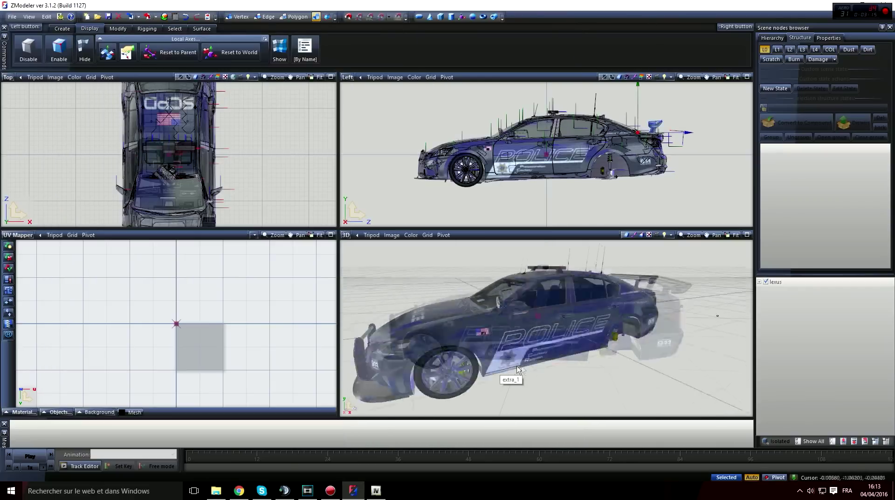
Examine the imported police car's bodywork, livery and wheels from several angles in the 3D view
mouse_move(517, 369)
middle_mouse_down()
mouse_move(620, 362)
mouse_move(508, 358)
middle_mouse_up()
middle_click_drag(506, 358, 569, 330)
scroll(524, 378, "up", 5)
scroll(524, 378, "down", 5)
scroll(555, 328, "up", 3)
scroll(555, 328, "down", 2)
scroll(577, 328, "up", 2)
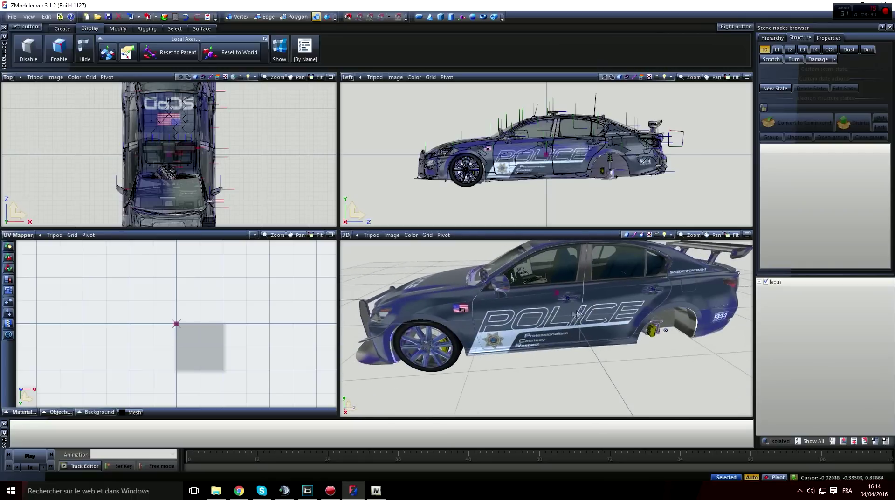
left_click(520, 352)
middle_click_drag(520, 354, 569, 336)
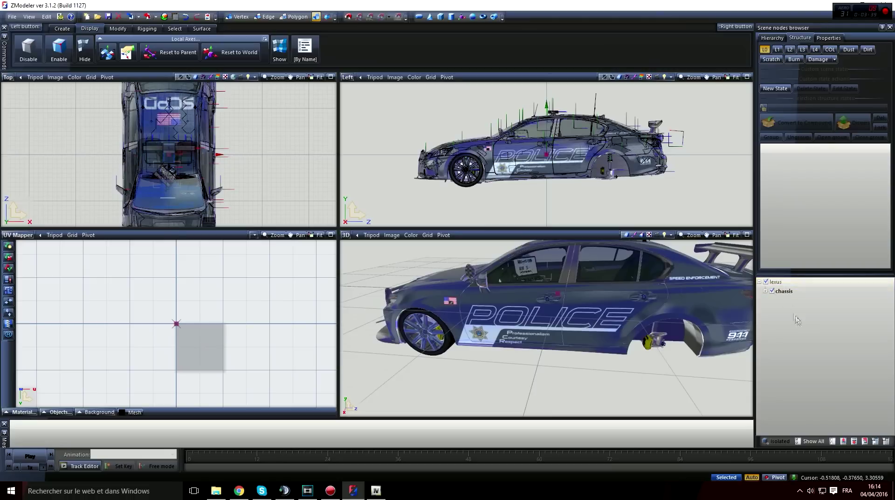
Expand the lexus node to its chassis and leave only the lexus root node selected
left_click(776, 282)
left_click(776, 283)
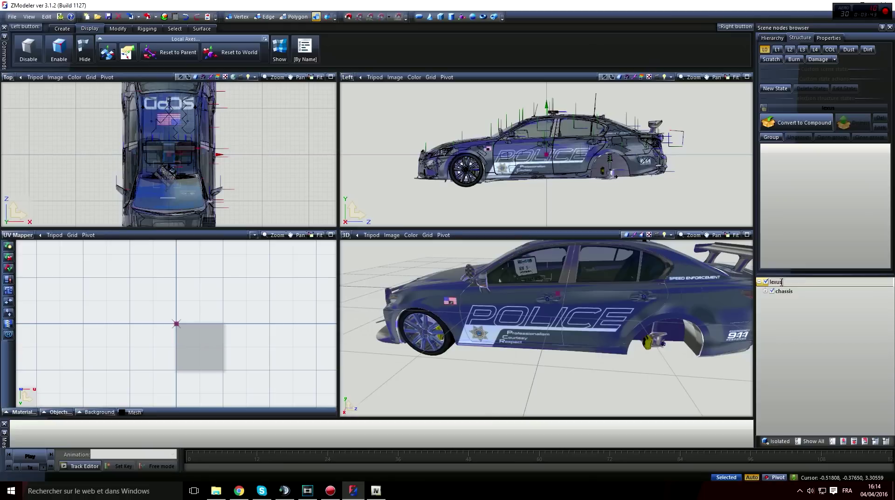
left_click(790, 291)
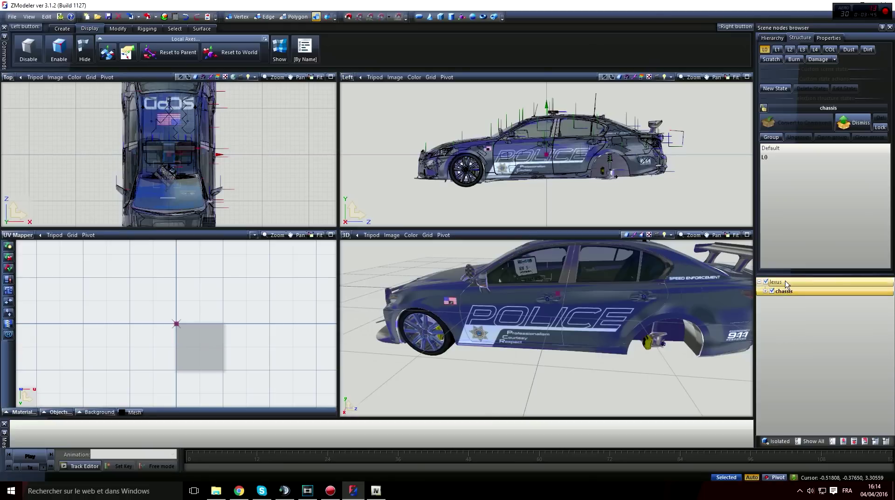
middle_click_drag(705, 381, 676, 368)
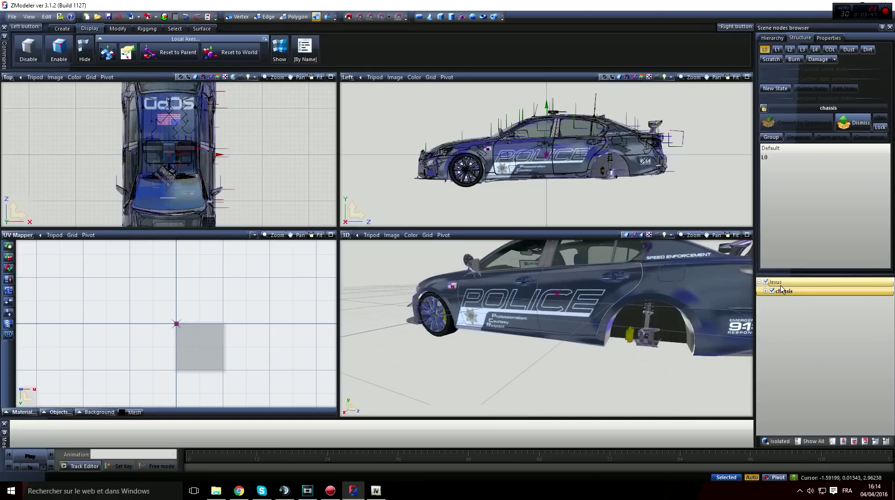
middle_click_drag(678, 244, 671, 334)
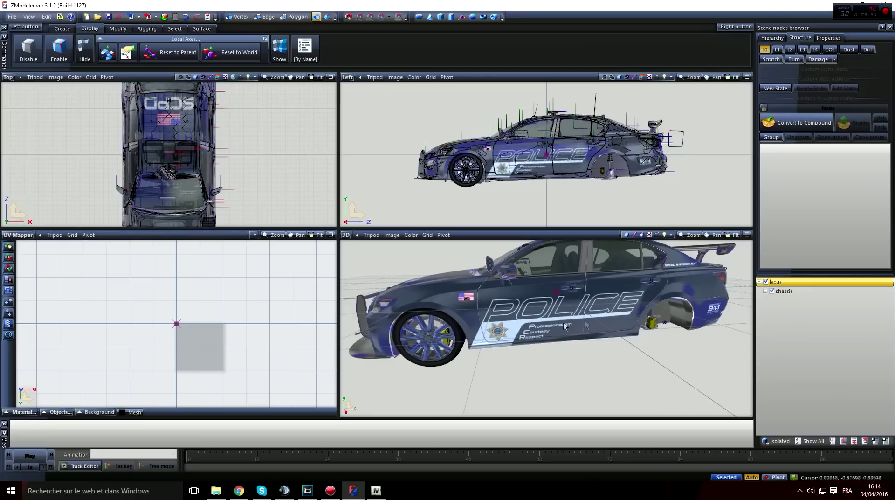
Export the model with L0 shown to the Lexus folder as lexus in GTA Rage model format, with Export LODs on Autodetect
left_click(811, 440)
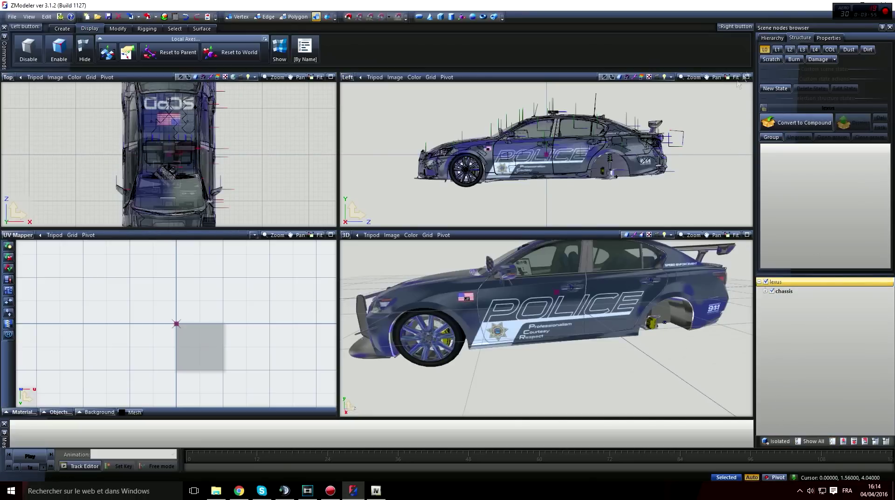
left_click(767, 59)
left_click(765, 49)
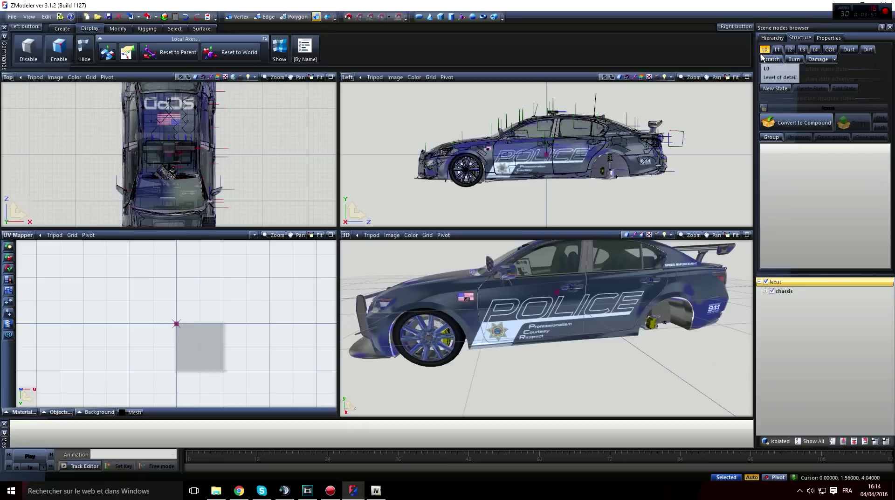
left_click(151, 18)
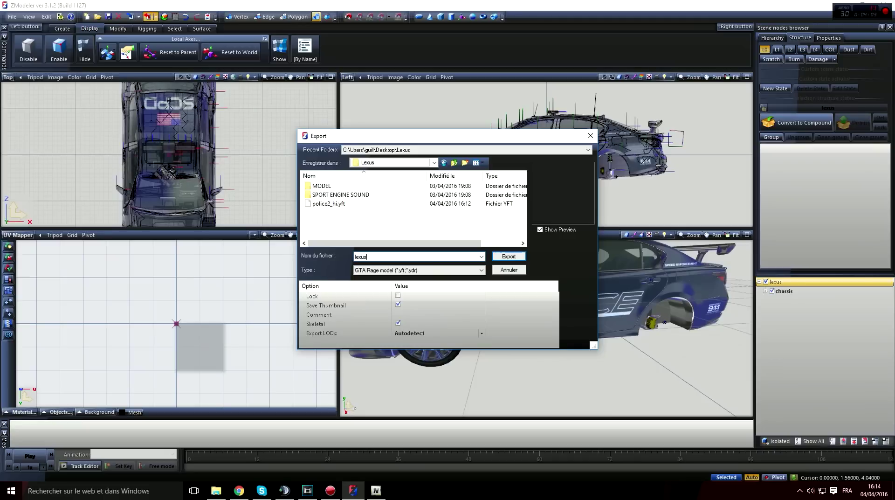
left_click(509, 257)
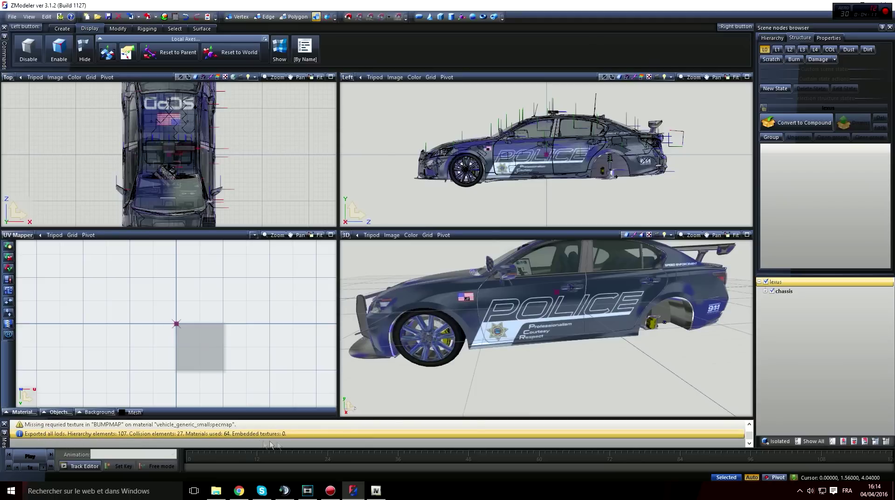
Delete the window and windscreen .cwgv files and the four vehshare .ytd files from the Lexus folder
left_click(215, 490)
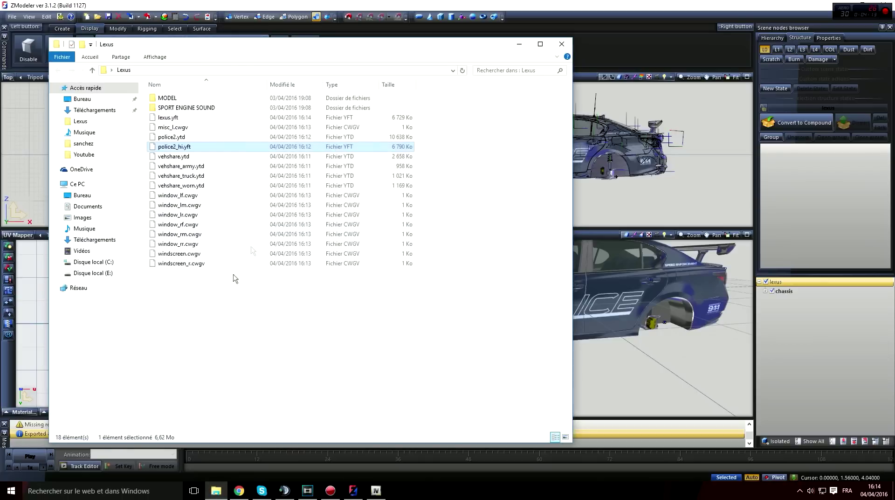
left_click_drag(202, 332, 187, 198)
key("Delete")
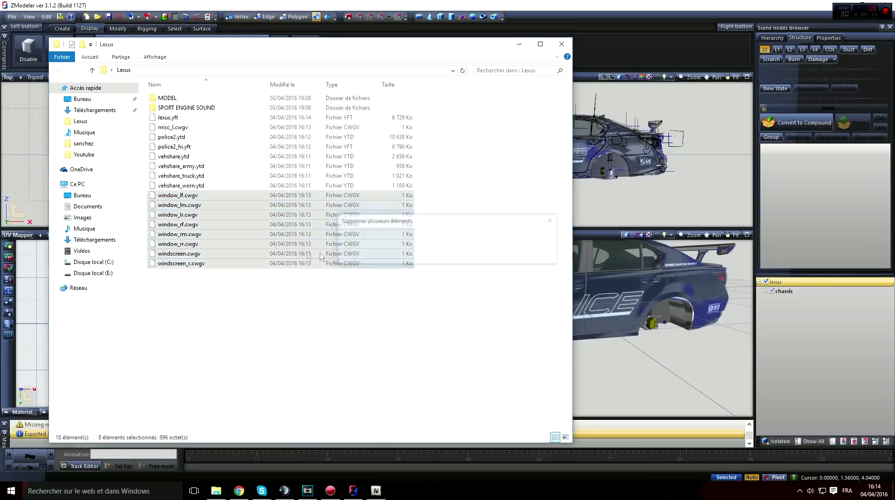
left_click_drag(219, 233, 171, 156)
key("Delete")
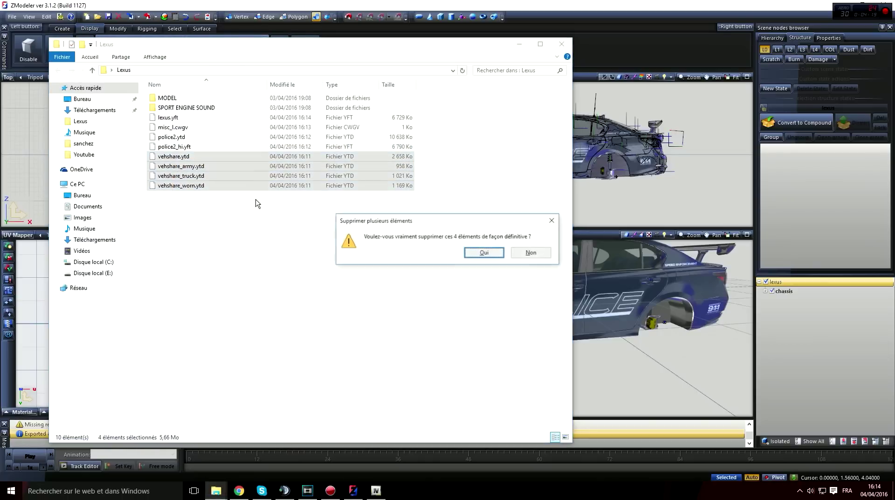
key("Return")
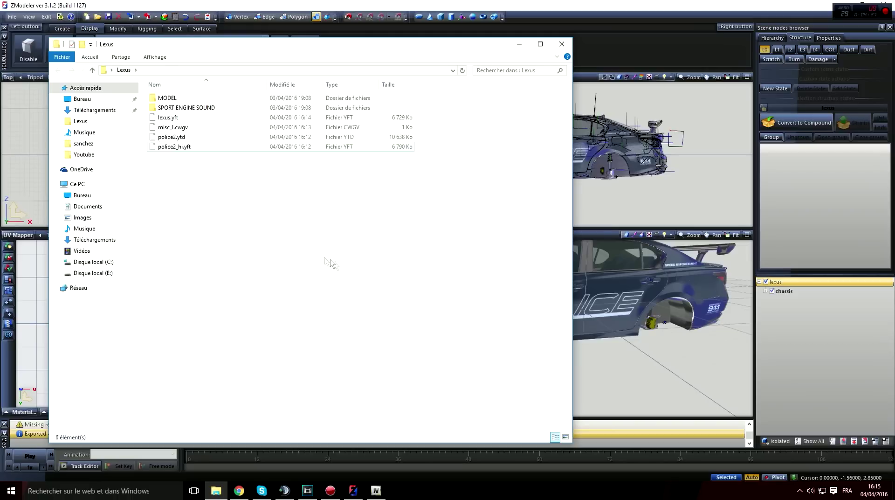
Delete misc_l.cwgv, police2.ytd and police2_hi.yft from the Lexus folder
left_click_drag(191, 173, 188, 124)
left_click(210, 127)
left_click_drag(192, 191, 196, 126)
key("Delete")
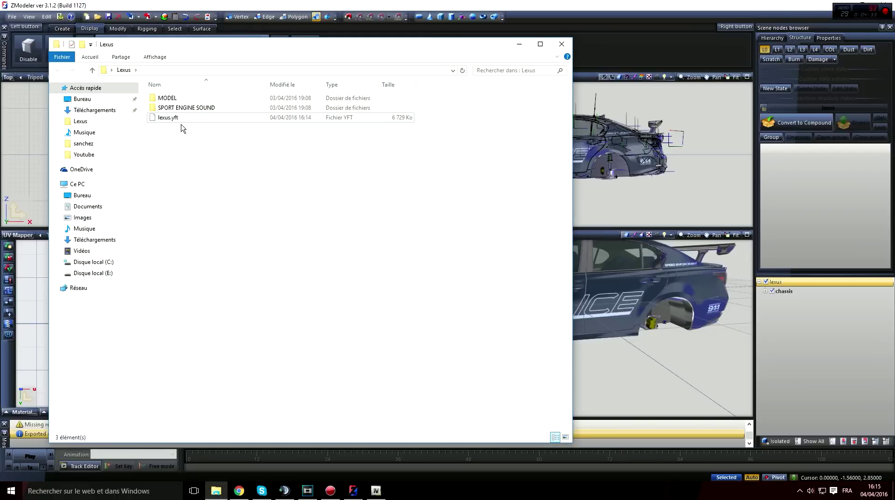
Rename lexus.yft in the Lexus folder as police2.yft
left_click(185, 120)
left_click(160, 120)
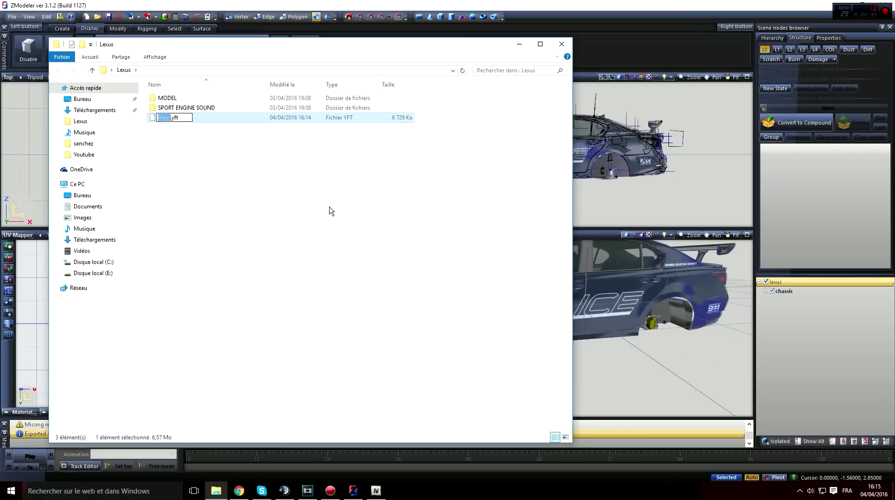
type("police2")
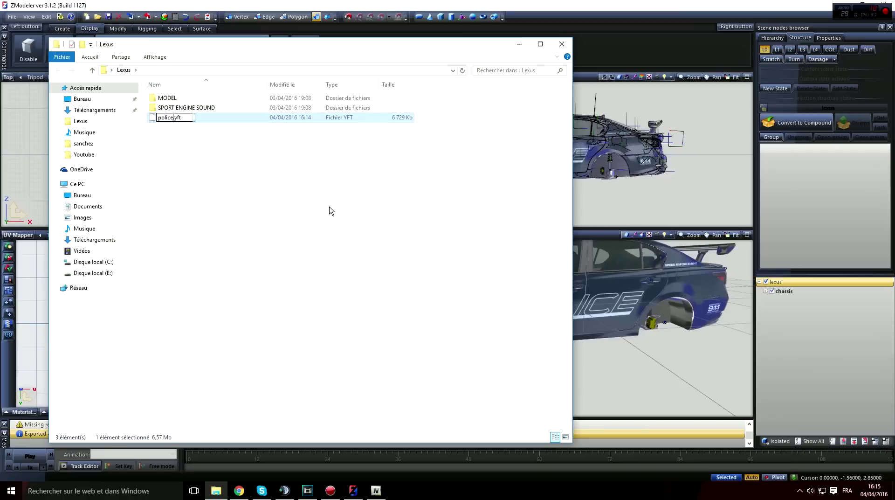
key("Return")
Duplicate police2.yft in the Lexus folder and rename the copy as police2_hi.yft
key("ctrl+v")
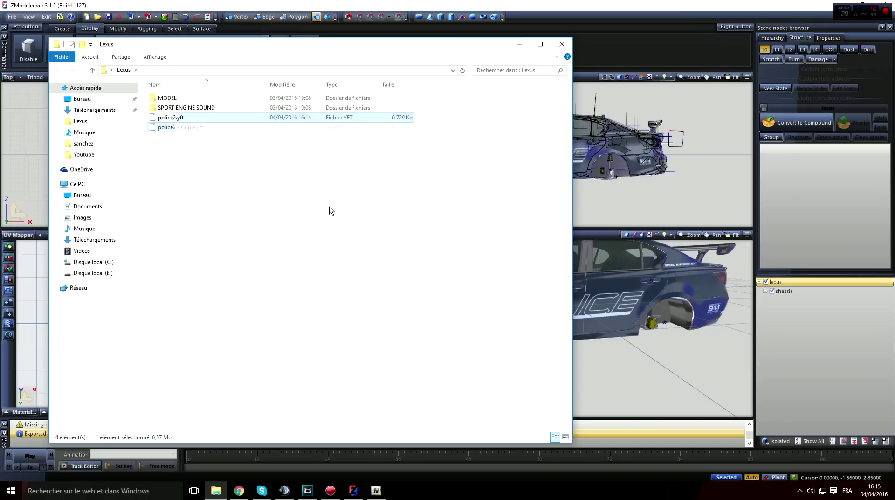
key("F2")
key("Right")
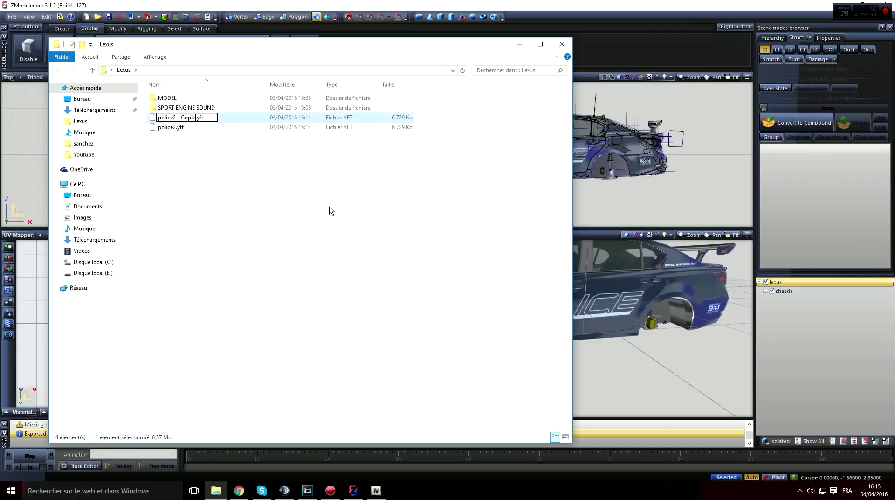
key("BackSpace")
key("BackSpace")
key("BackSpace")
key("BackSpace")
key("BackSpace")
key("BackSpace")
key("BackSpace")
key("Return")
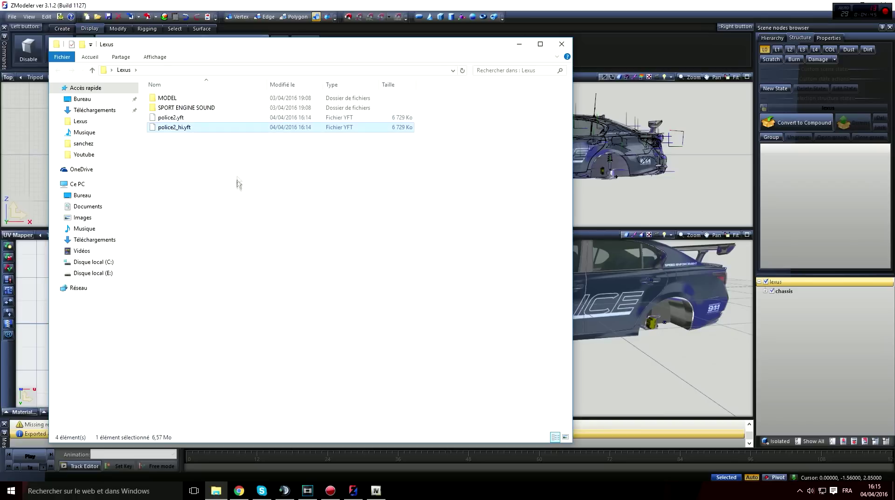
Switch to OpenIV, open x64e.rpf/levels/gta5/vehicles.rpf and copy airbus+hi.ytd from it into the Lexus folder
left_click_drag(238, 182, 181, 118)
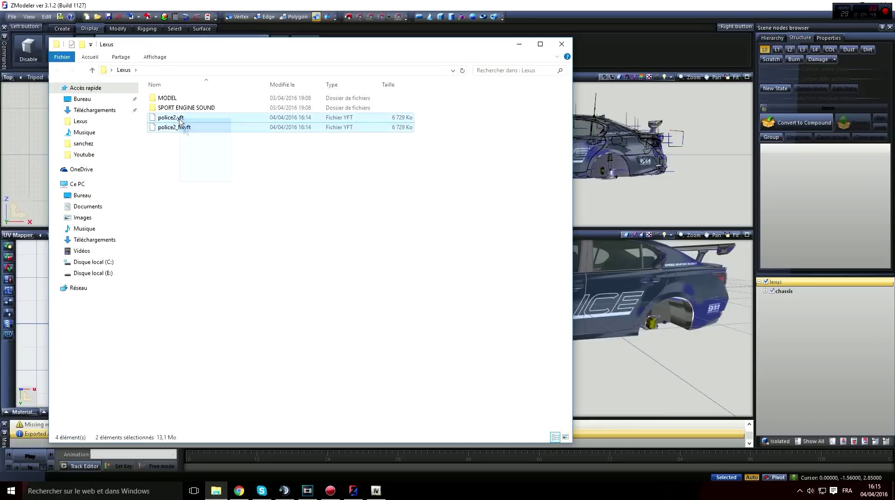
left_click(376, 491)
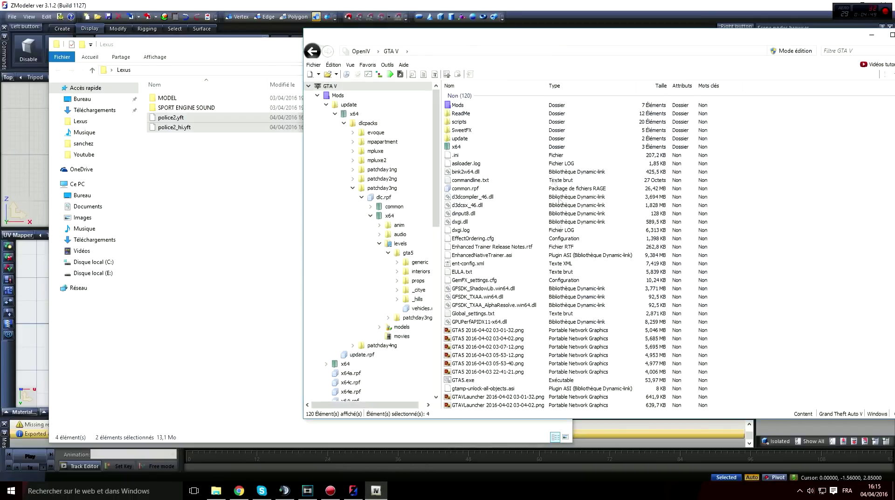
scroll(559, 203, "down", 20)
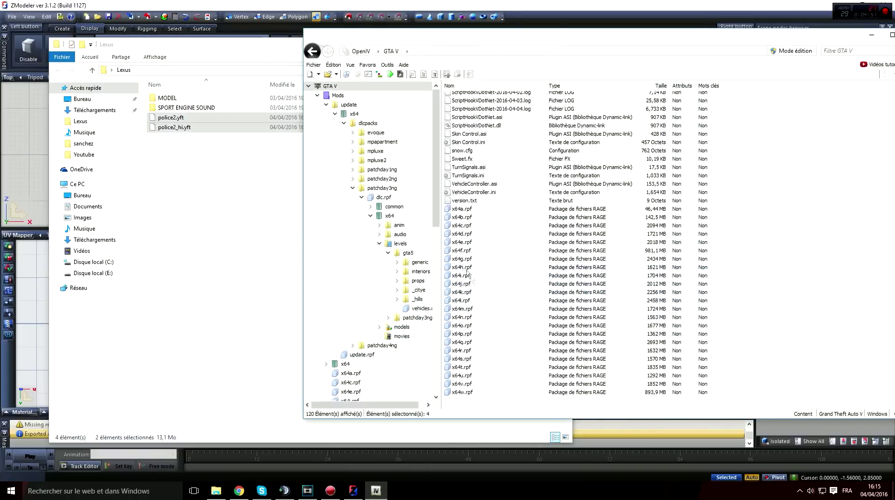
double_click(461, 242)
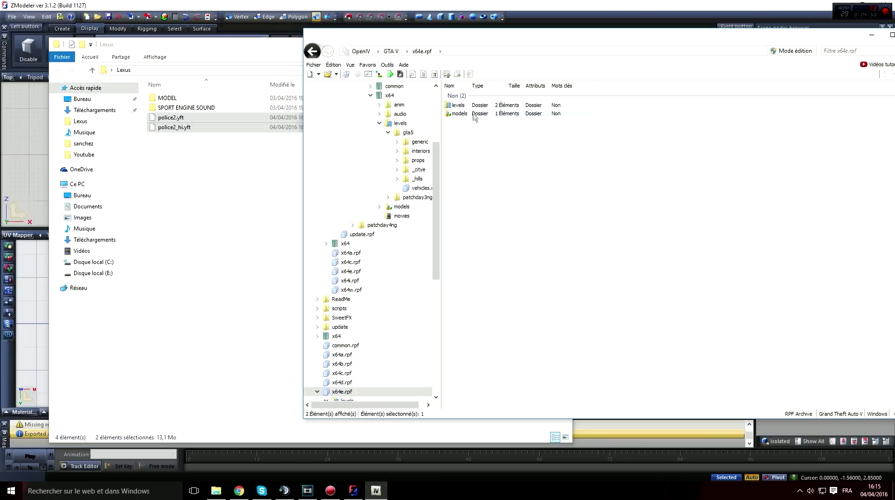
double_click(471, 106)
double_click(489, 114)
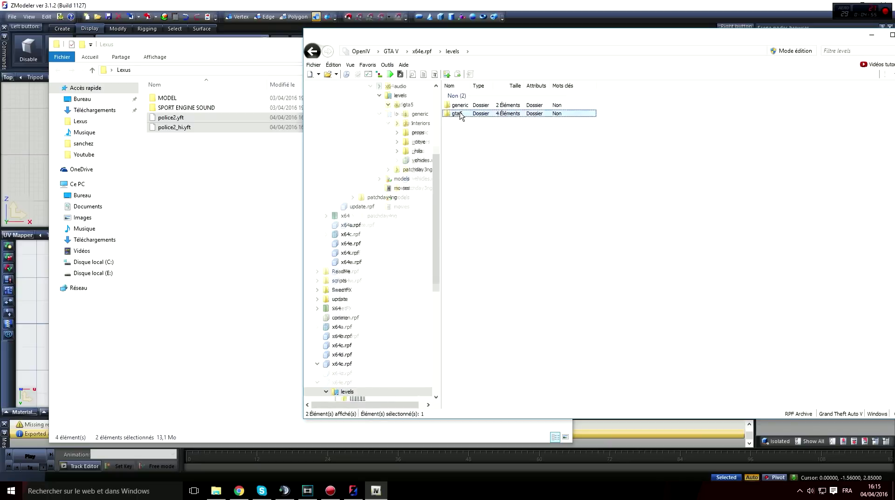
left_click(471, 131)
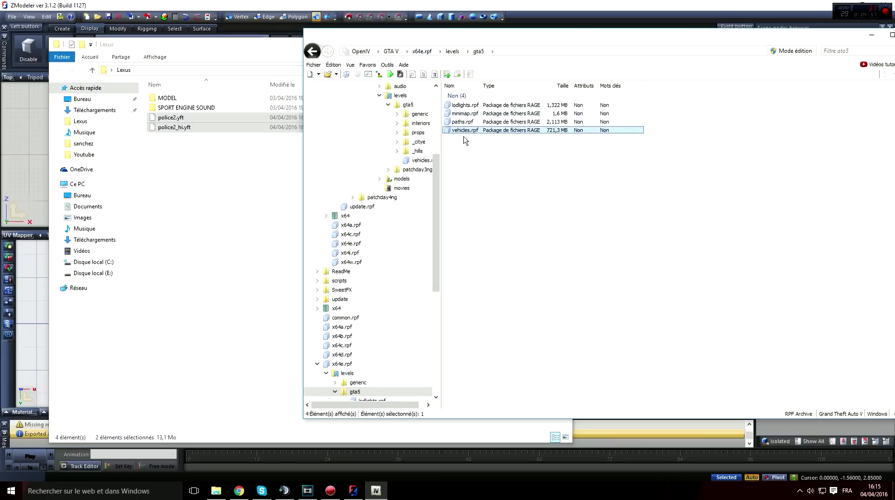
double_click(461, 130)
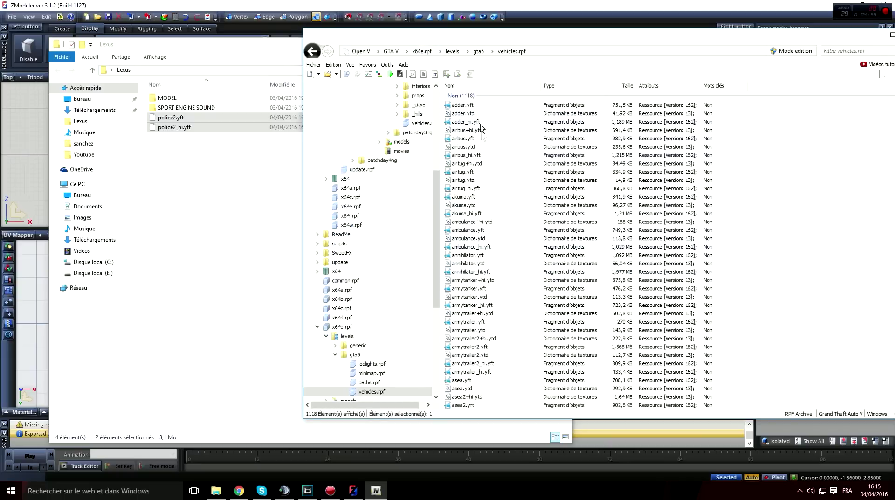
left_click_drag(481, 132, 230, 197)
left_click(359, 331)
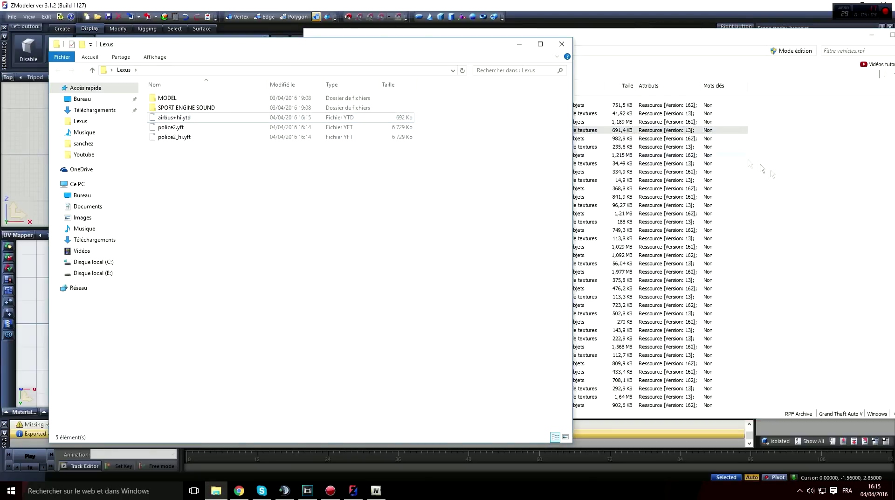
Return to the GTA V root in OpenIV, enable edit mode and add airbus+hi.ytd from the Lexus folder
left_click(388, 50)
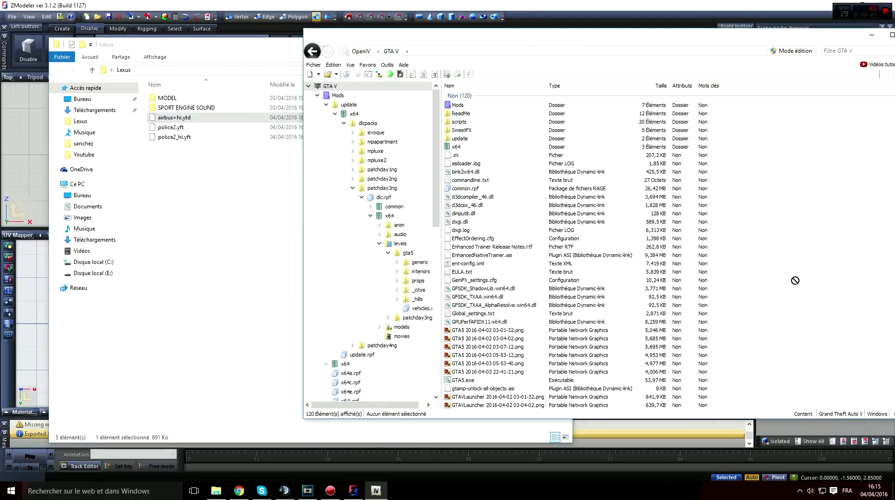
left_click(273, 188)
left_click(794, 52)
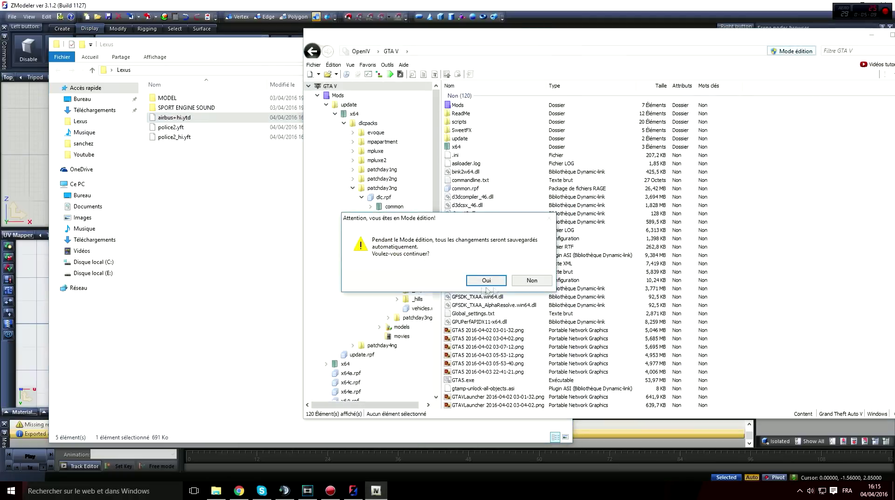
left_click(489, 289)
left_click_drag(175, 118, 852, 289)
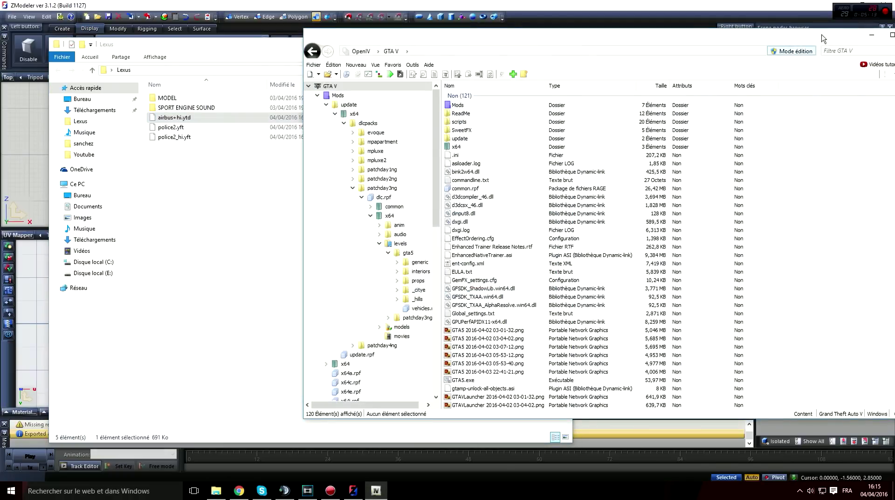
Open airbus+hi.ytd from the GTA V root and delete its bus_interior_1024 and bus_posters_1024 textures
left_click_drag(823, 38, 776, 39)
scroll(425, 402, "down", 20)
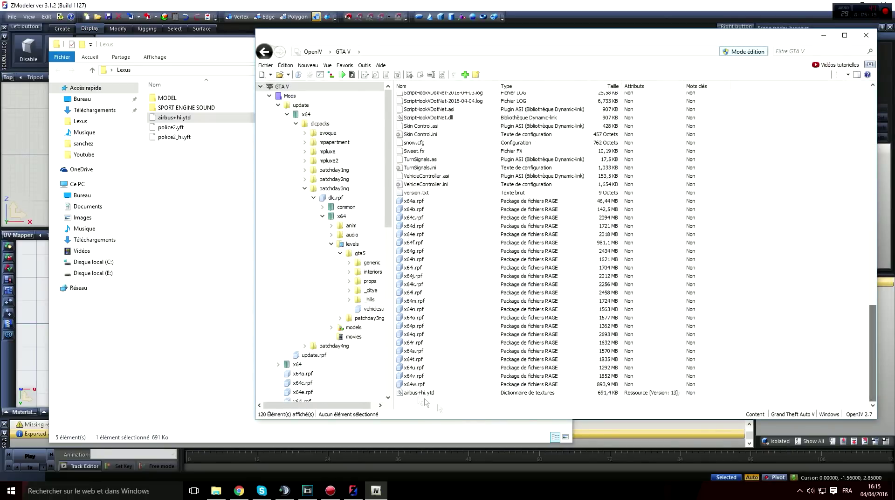
double_click(422, 392)
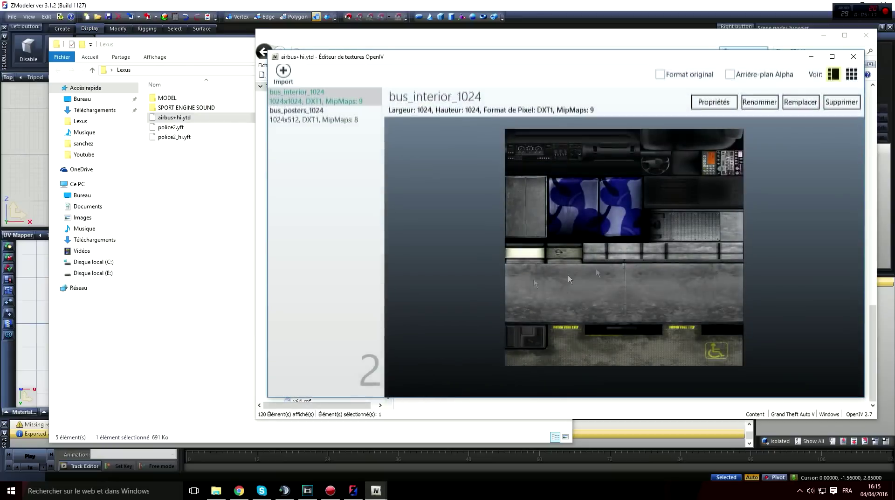
left_click(841, 102)
left_click(841, 103)
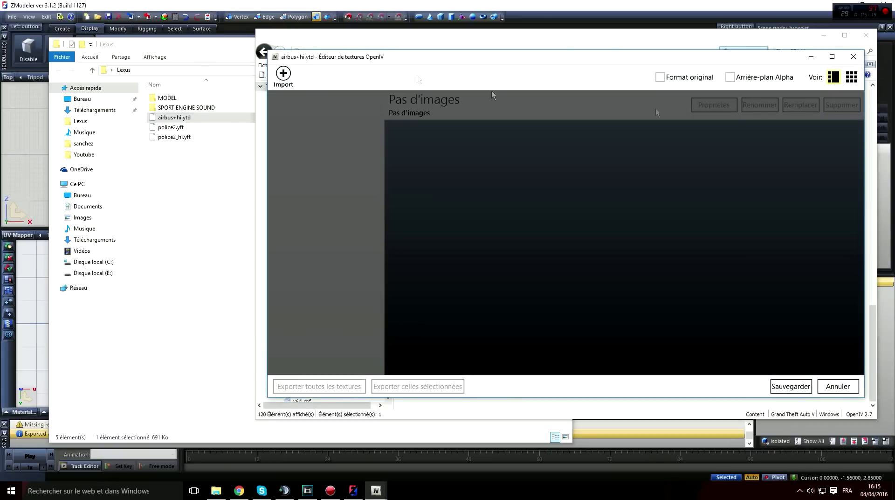
left_click(285, 77)
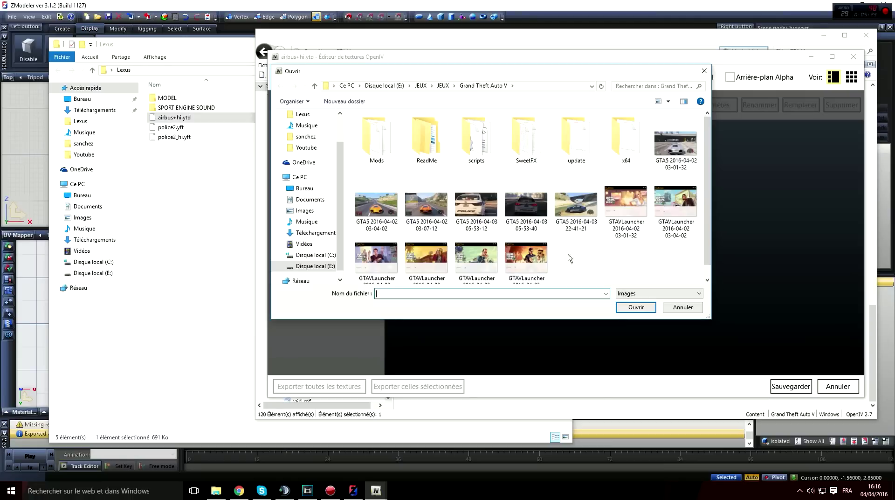
left_click_drag(680, 268, 387, 208)
left_click(376, 208)
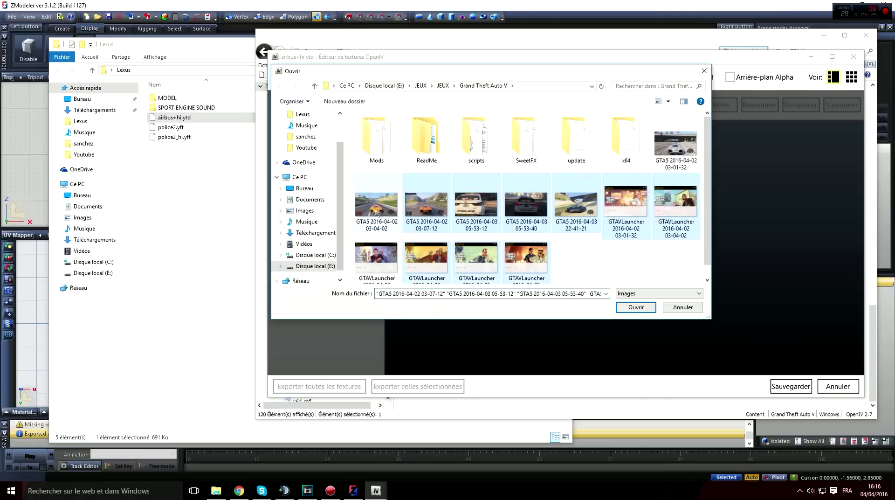
left_click(469, 205, "ctrl")
left_click(635, 307)
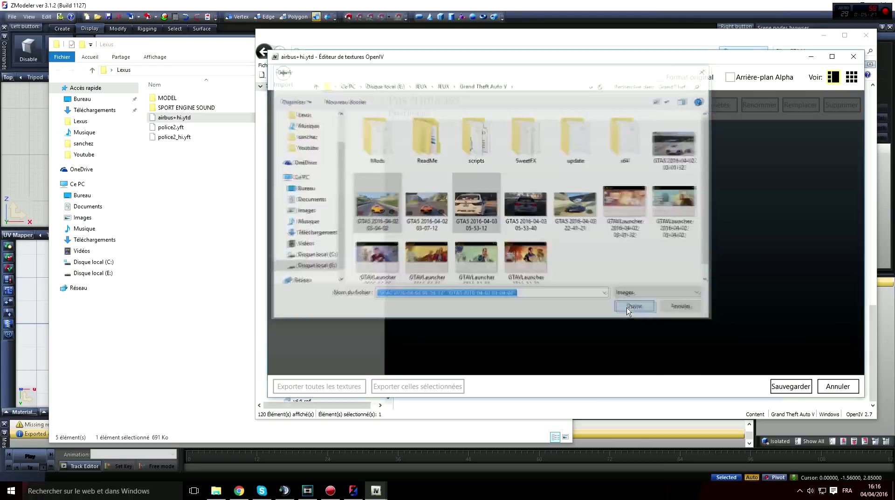
left_click(597, 278)
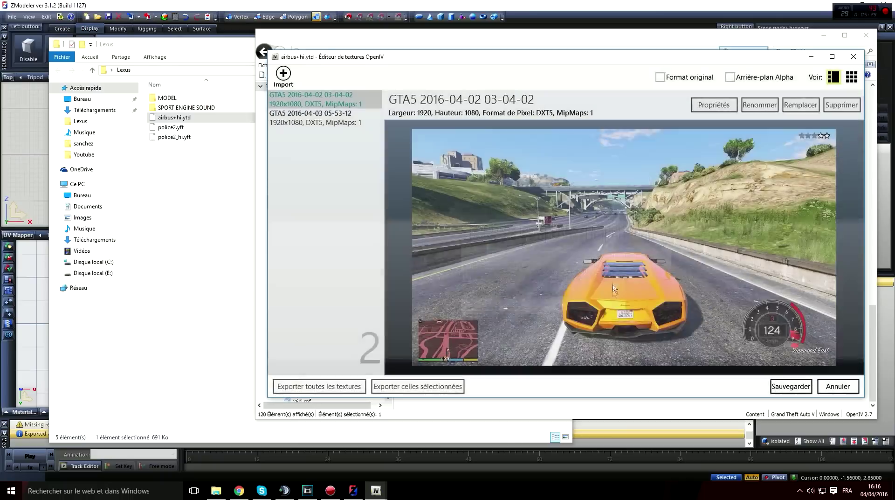
Preview both imported textures and save the airbus+hi.ytd texture dictionary
left_click(328, 117)
left_click(328, 103)
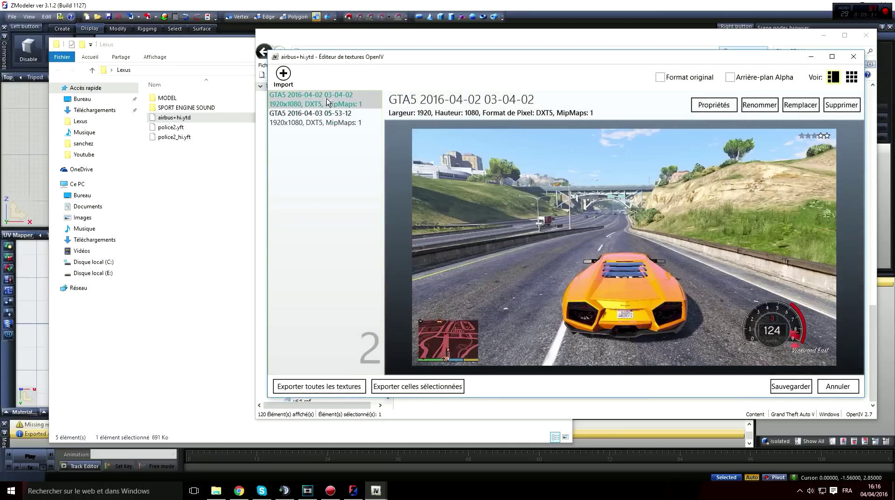
left_click(325, 122)
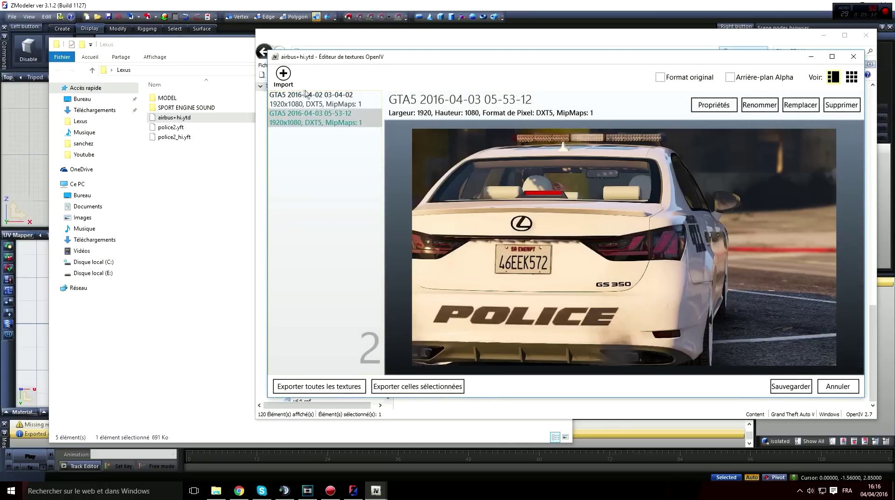
left_click(337, 103)
left_click(791, 386)
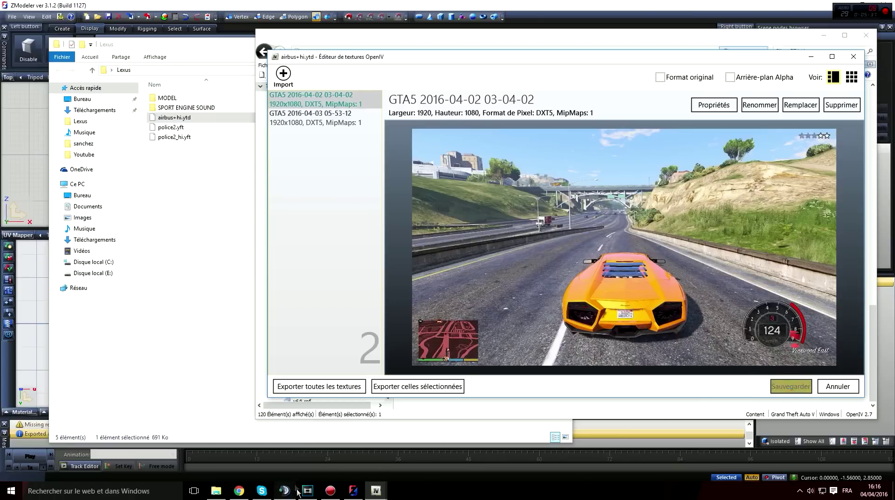
Switch to ZModeler and review the police2.ytd textures from led.dds to glass.dds in the Textures Browser
left_click(353, 490)
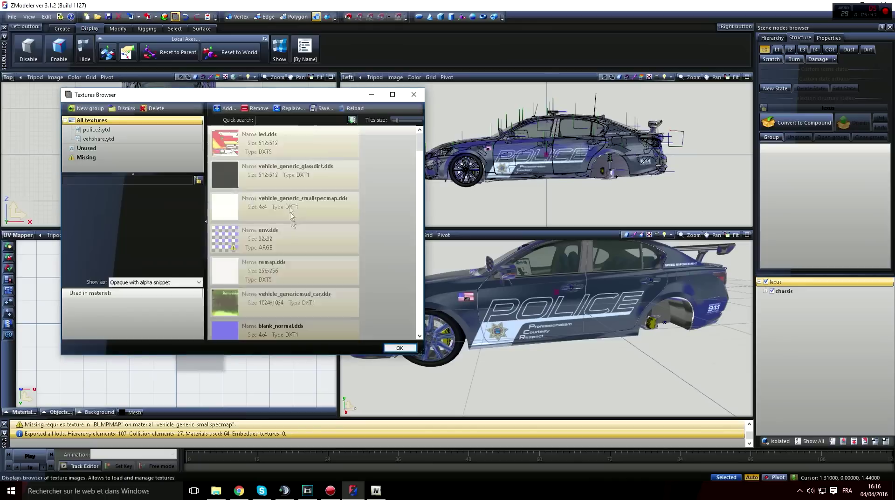
left_click(153, 129)
left_click(308, 146)
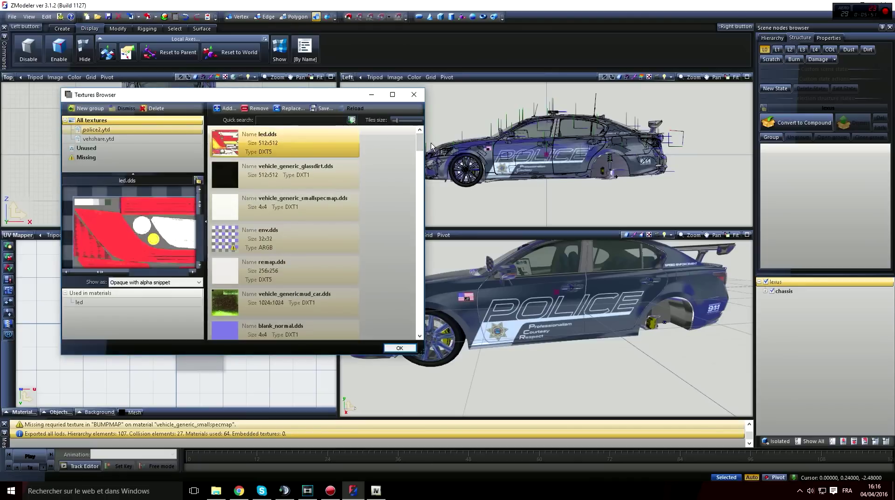
left_click_drag(421, 142, 420, 305)
scroll(294, 328, "down", 3)
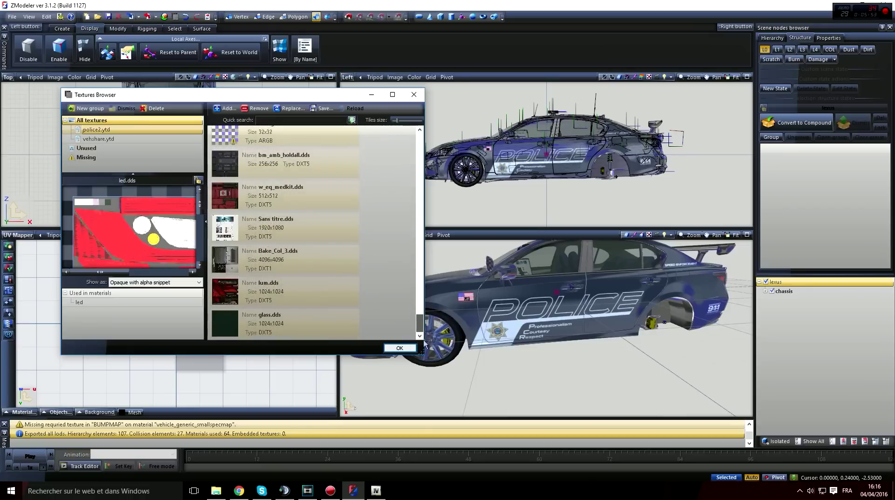
left_click(293, 326)
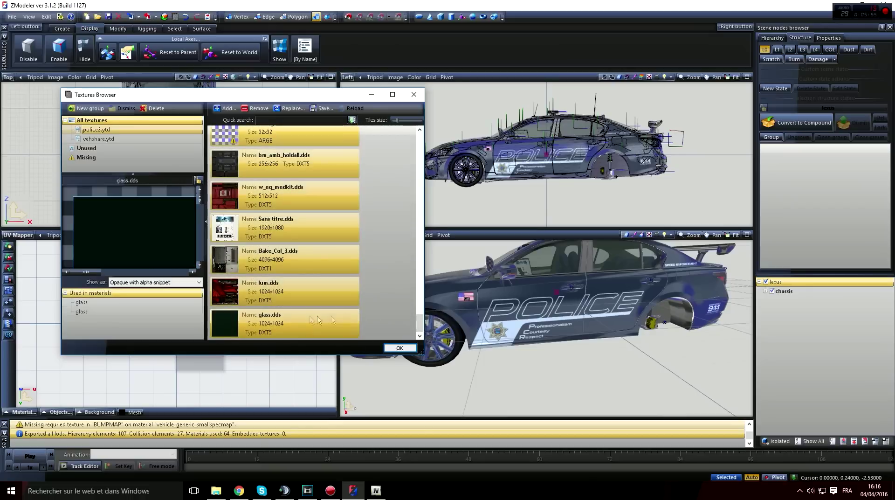
left_click(414, 94)
Copy the edited airbus+hi.ytd from OpenIV over the one in the Lexus folder and delete it from the GTA V root
left_click(375, 490)
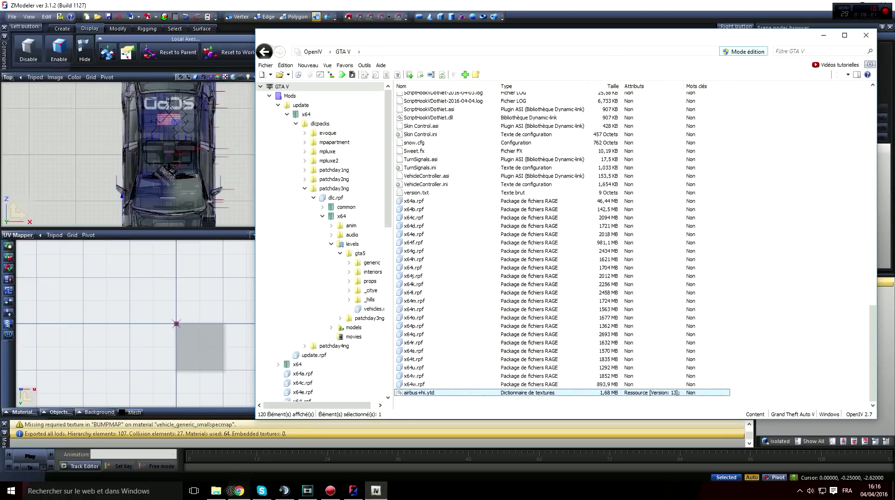
left_click(215, 490)
left_click_drag(233, 186, 233, 202)
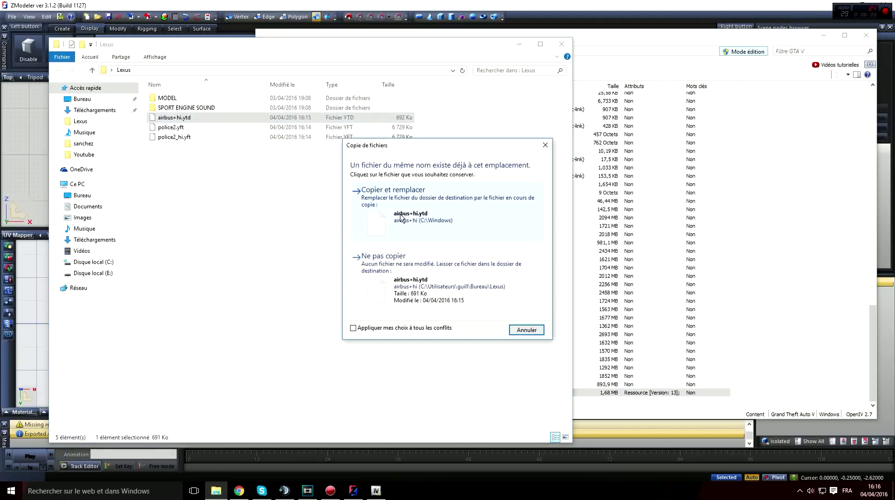
left_click(405, 219)
left_click(823, 362)
mouse_move(451, 394)
left_mouse_down()
mouse_move(516, 414)
mouse_move(446, 380)
left_mouse_up()
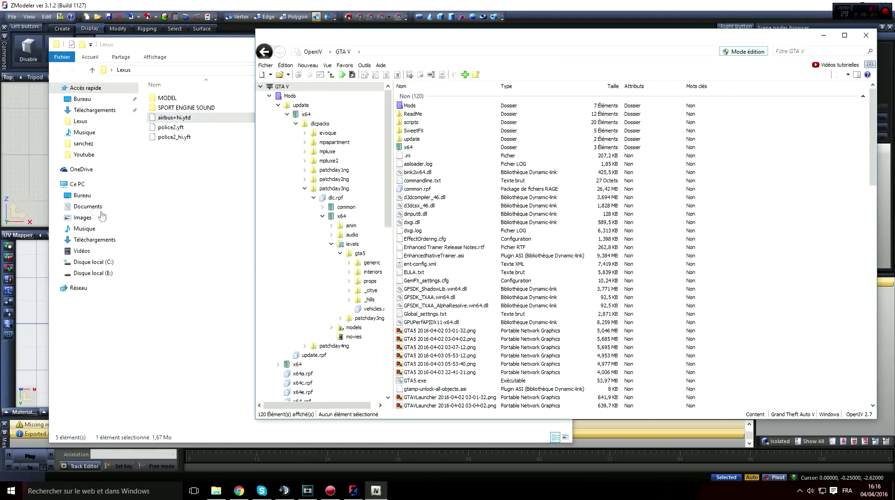
Rename the airbus+hi.ytd file in the Lexus folder as police2+hi.ytd
left_click(182, 120)
left_click(173, 119)
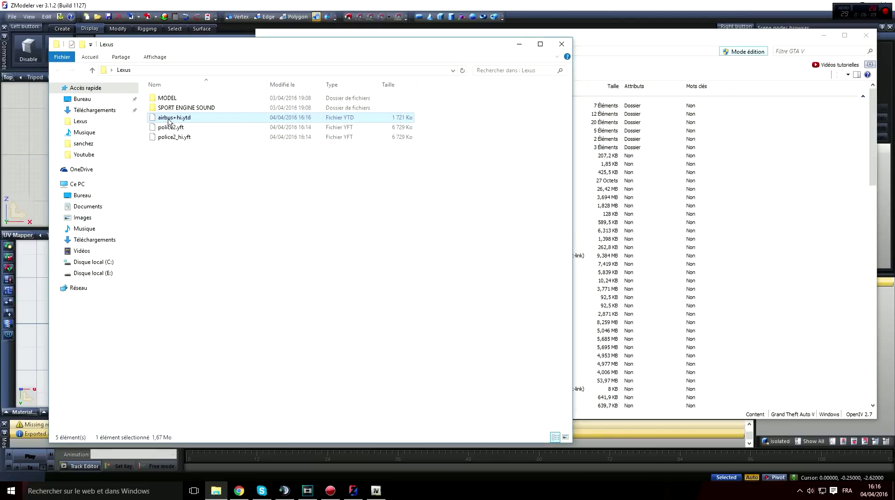
type("polic")
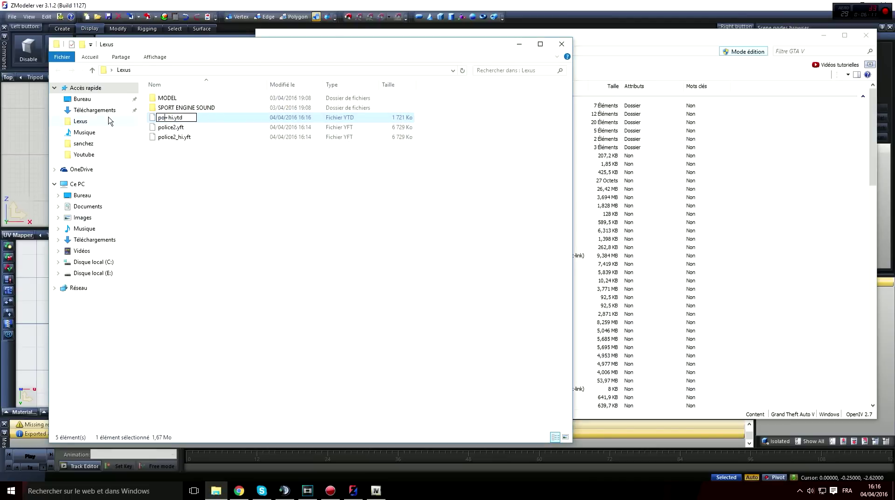
type("e")
key("Return")
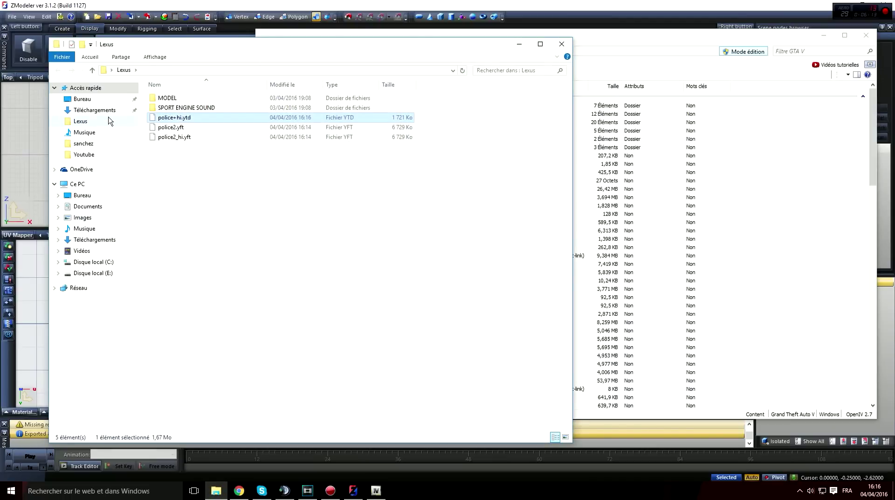
left_click(173, 120)
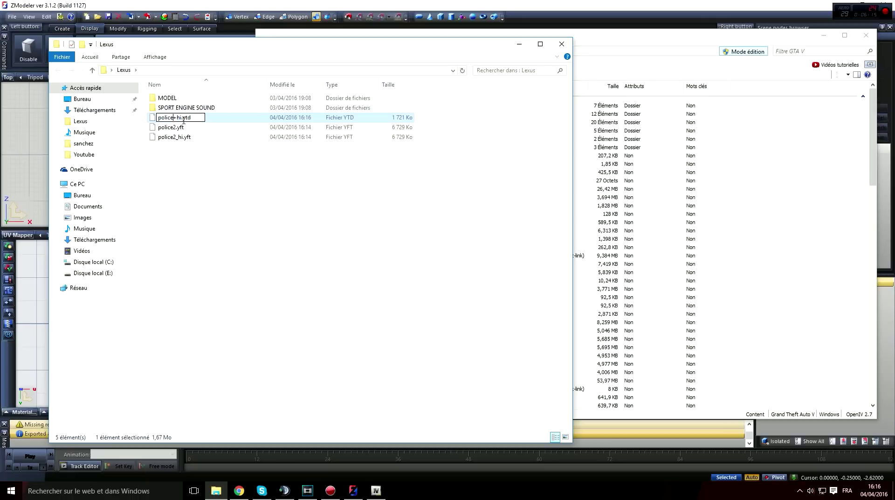
type("2")
key("Return")
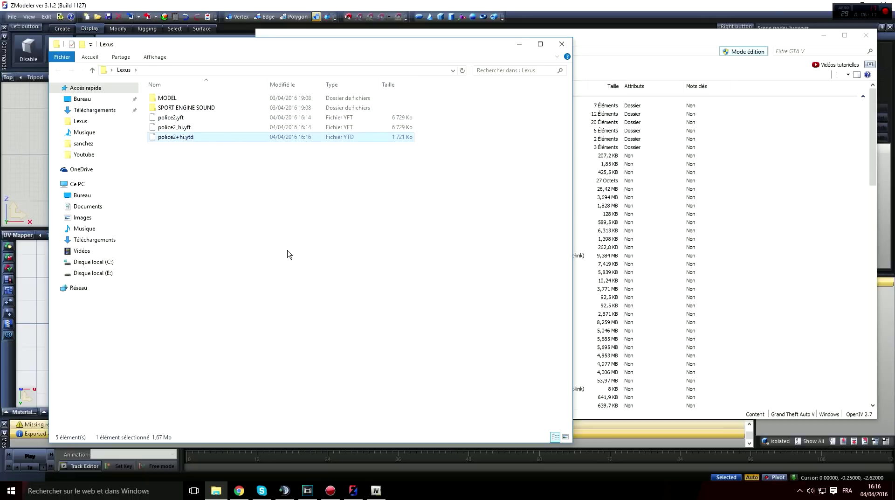
Duplicate police2+hi.ytd in the Lexus folder and name the copy police2.ytd
key("ctrl+c")
key("ctrl+v")
left_click(195, 137)
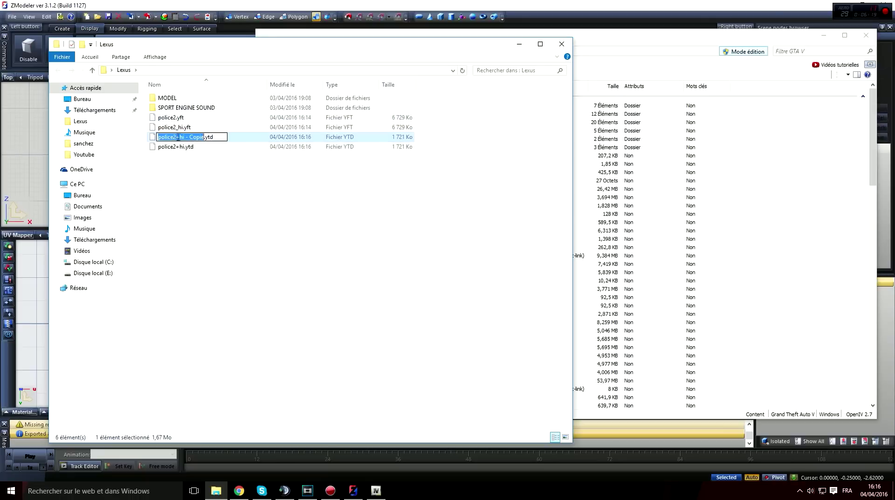
left_click_drag(176, 136, 193, 138)
key("BackSpace")
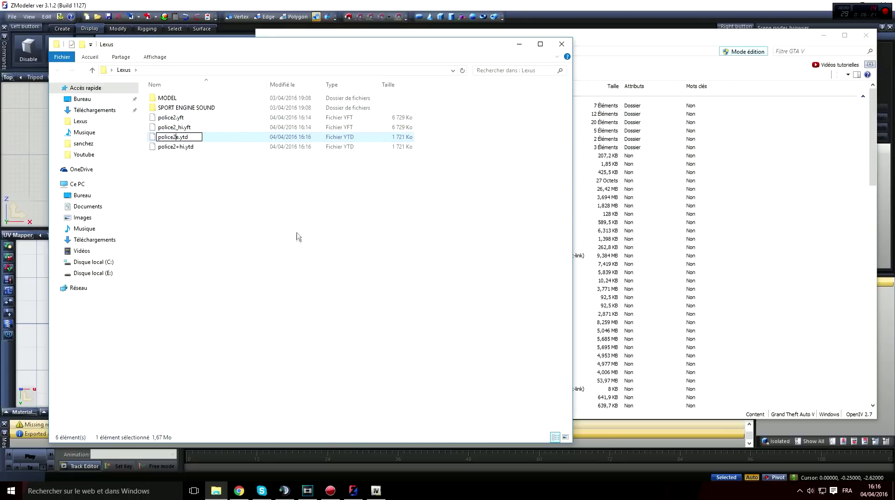
key("Delete")
key("Return")
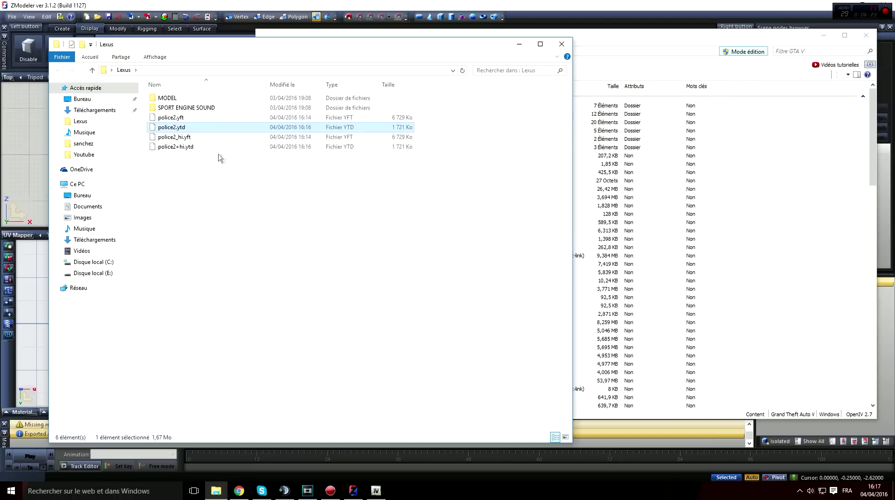
left_click(172, 147)
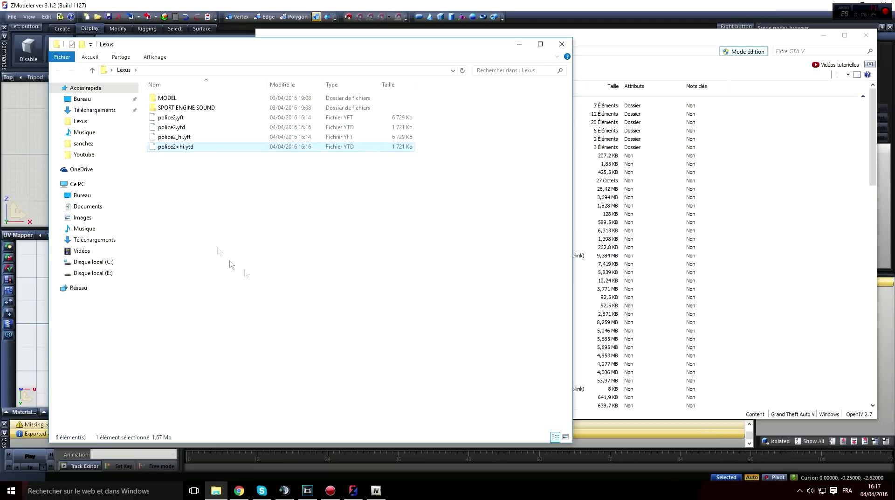
Switch to OpenIV, search the game files for police2.yft and enlarge the search window
left_click(803, 254)
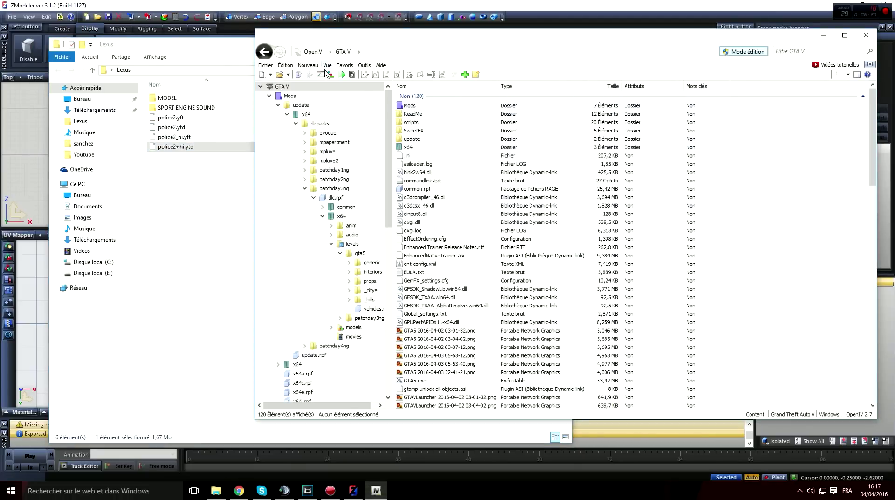
left_click(299, 76)
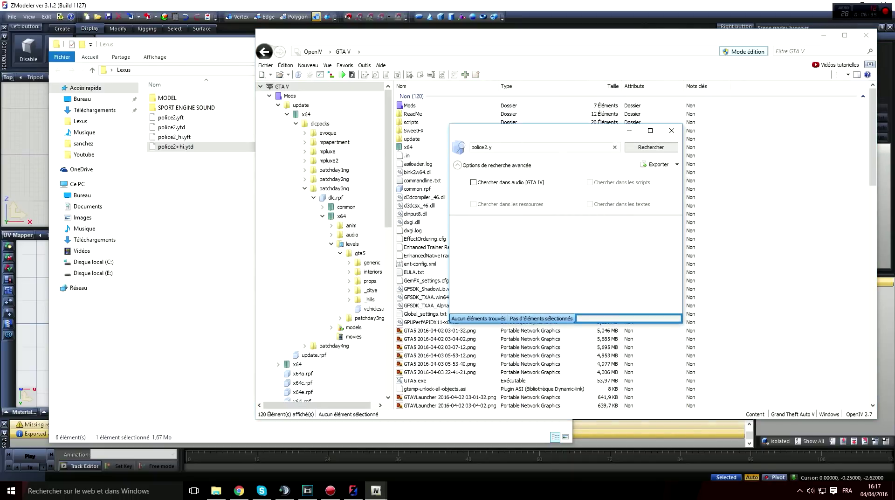
left_click(640, 148)
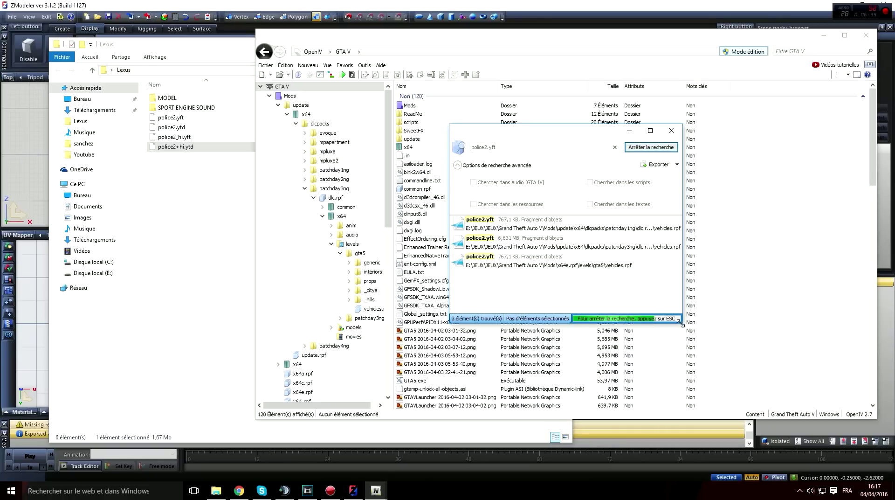
left_click_drag(681, 321, 752, 406)
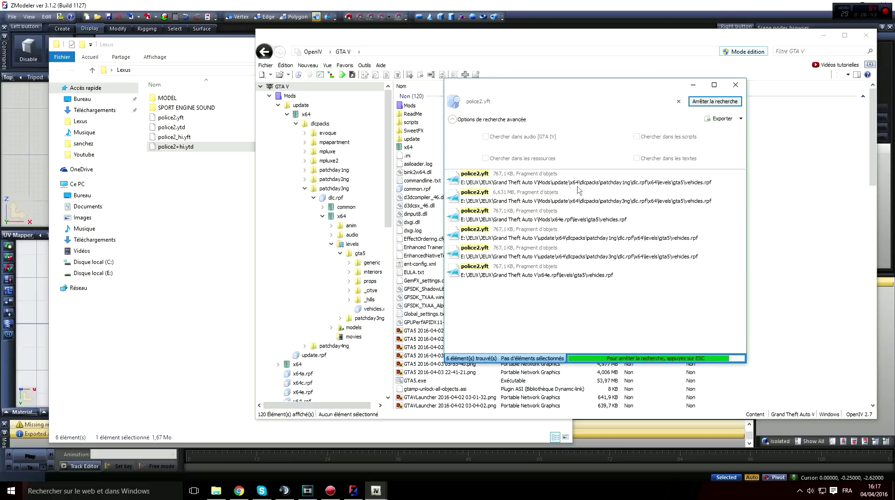
Compare the police2.yft results in the Mods, update and x64e locations and open the one in x64e.rpf's vehicles.rpf
left_click_drag(528, 311, 588, 234)
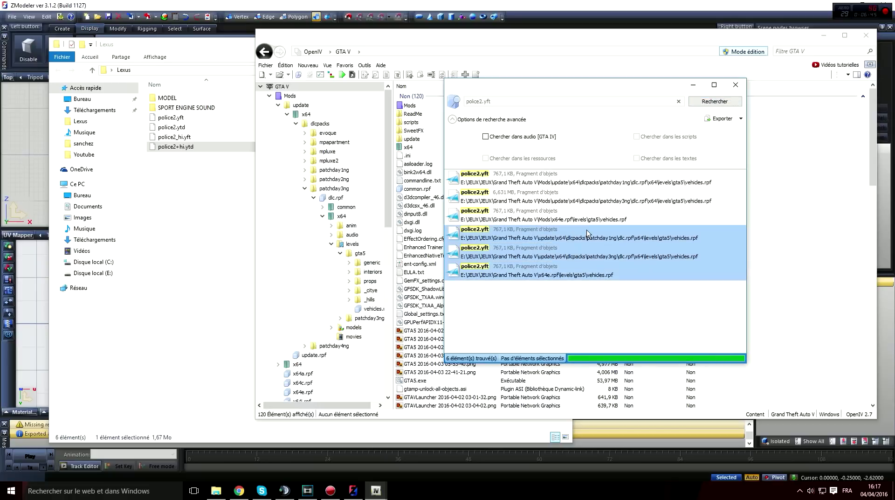
left_click(543, 213)
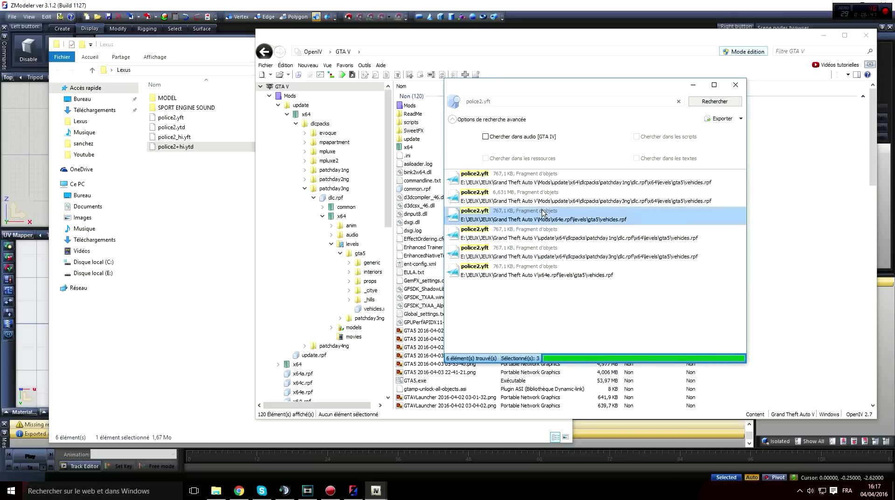
left_click(544, 182)
left_click(548, 204)
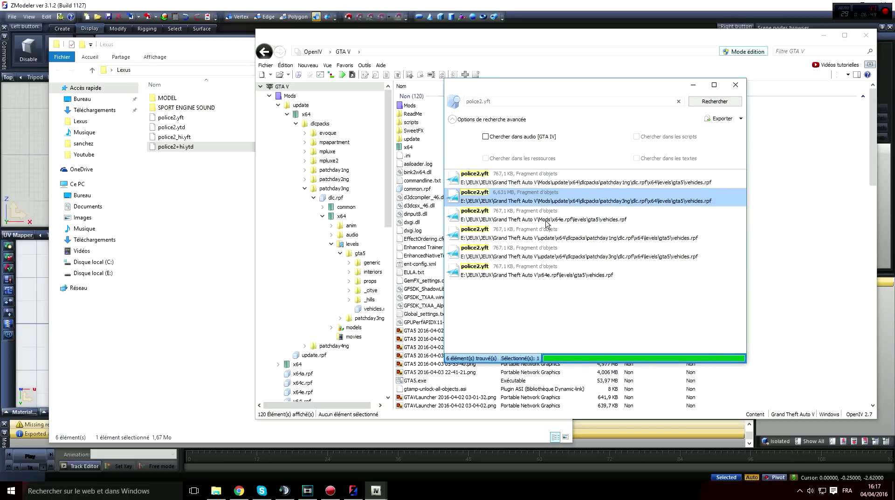
left_click(546, 222)
left_click_drag(519, 308, 555, 231)
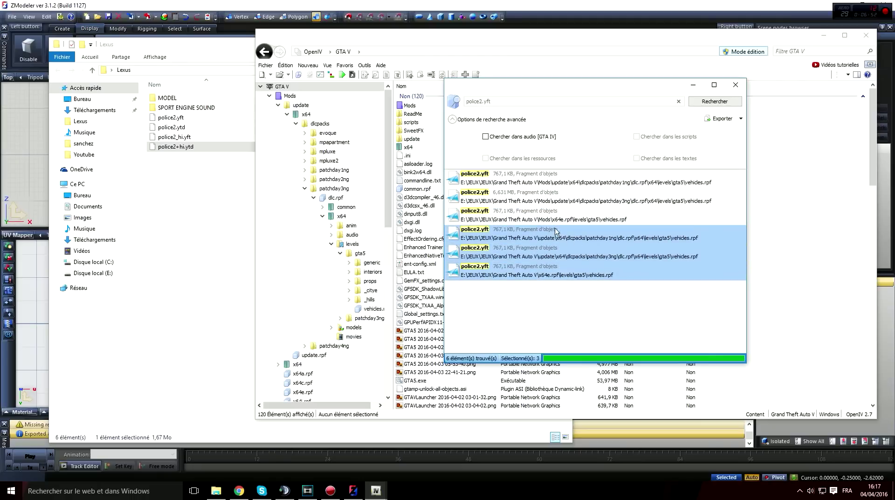
left_click(542, 319)
left_click(554, 254)
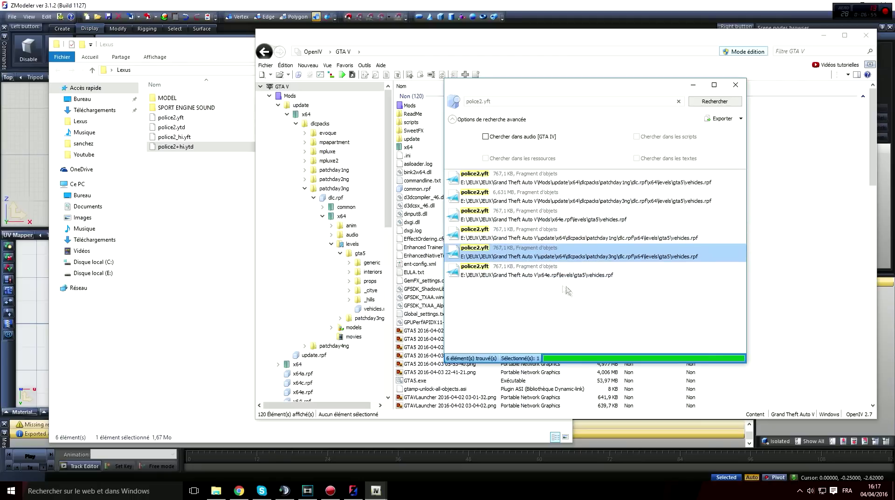
left_click(543, 275)
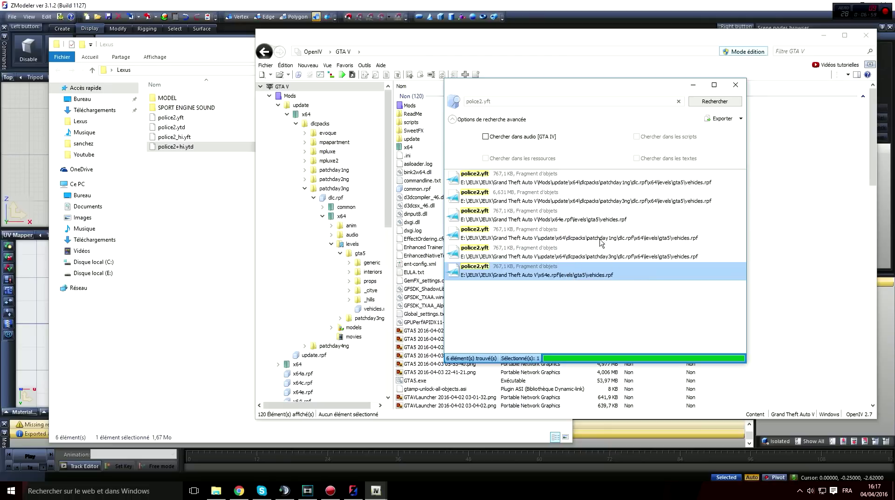
left_click_drag(599, 94, 574, 95)
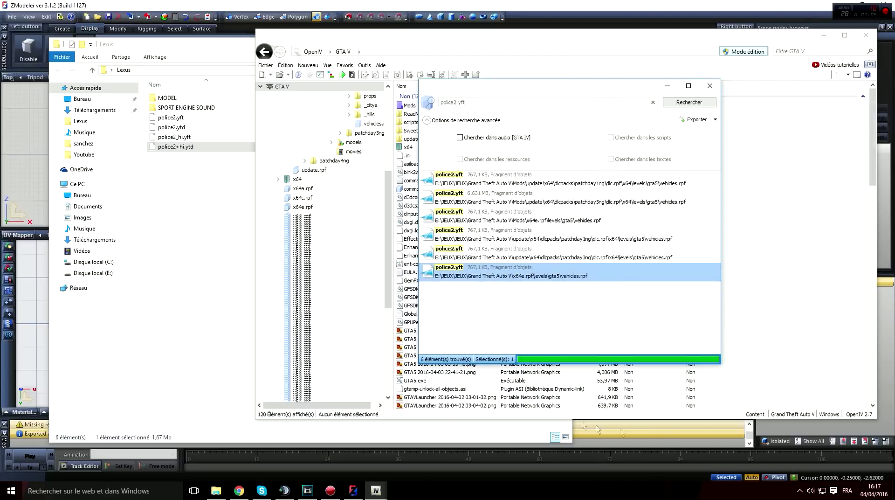
double_click(517, 276)
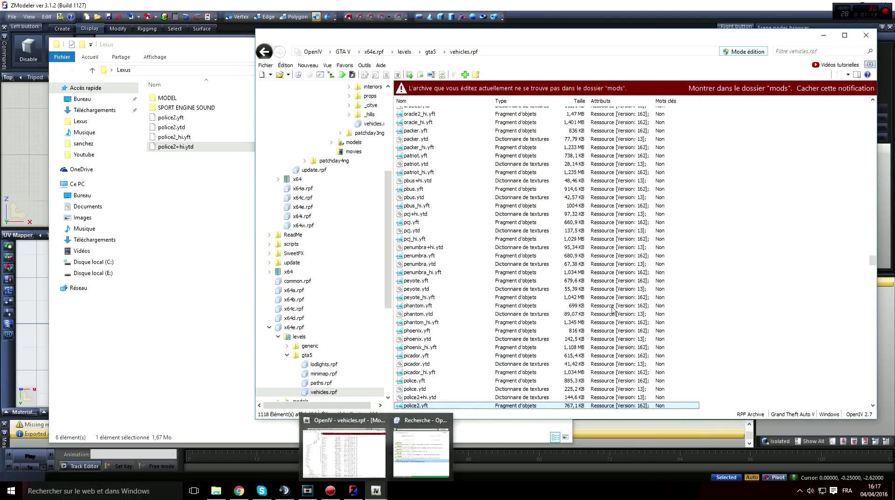
Return to the search results, open the original patchday3ng police2.yft location and switch to its vehicles.rpf in the mods folder
left_click(422, 443)
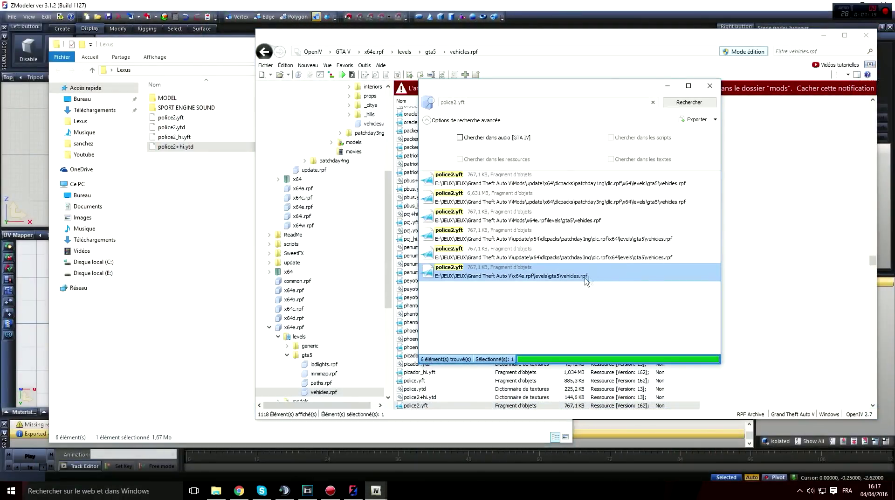
left_click(578, 256)
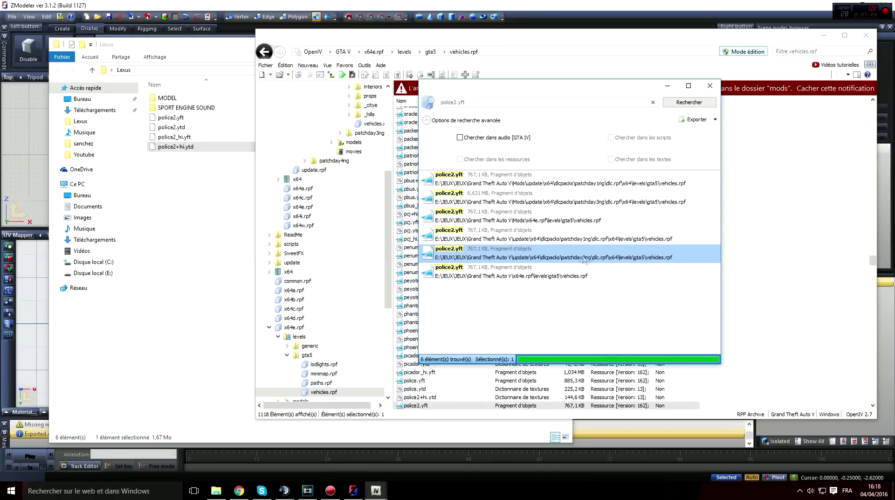
left_click(573, 240)
left_click(569, 276)
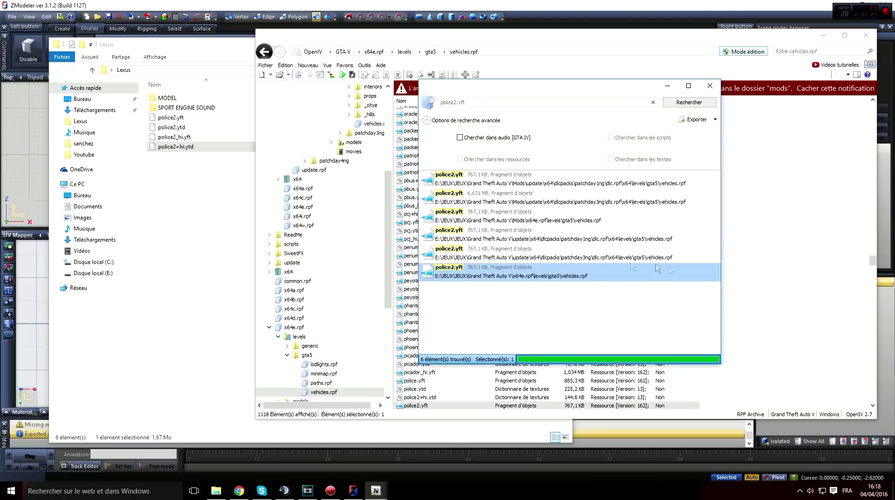
double_click(584, 257)
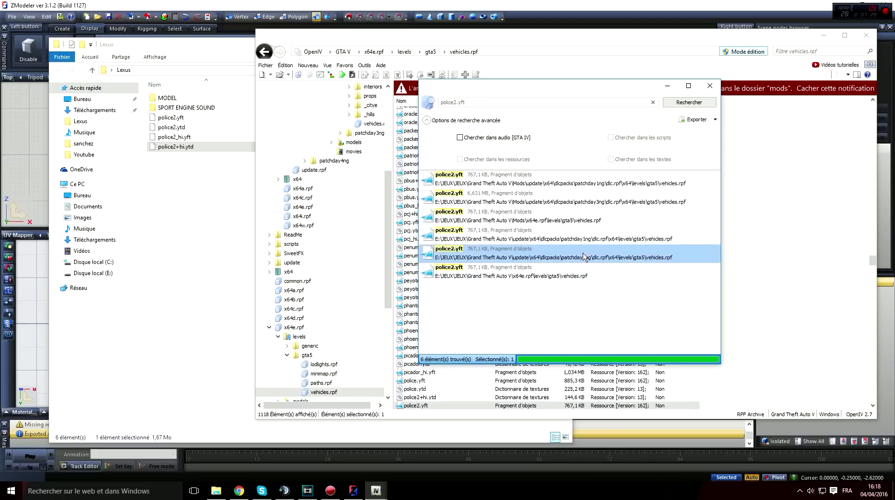
left_click(745, 90)
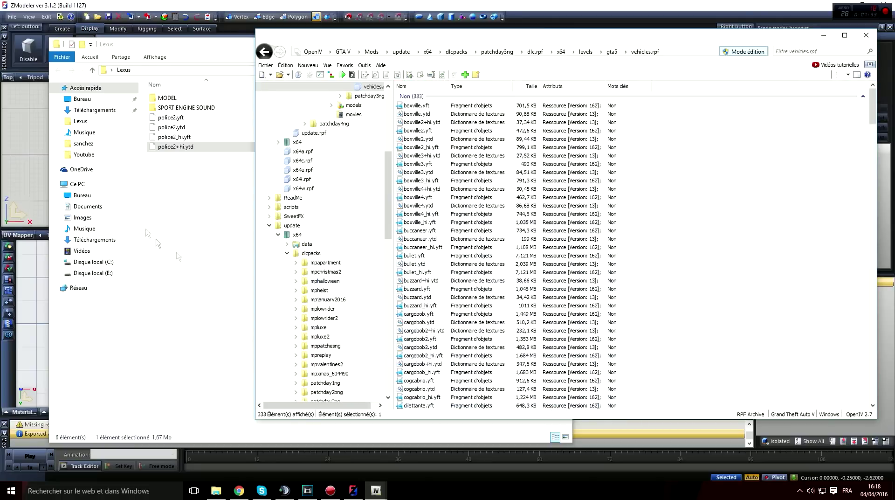
Locate the police2 files in the mods vehicles.rpf and preview police2_hi.yft in the model viewer
scroll(570, 363, "down", 10)
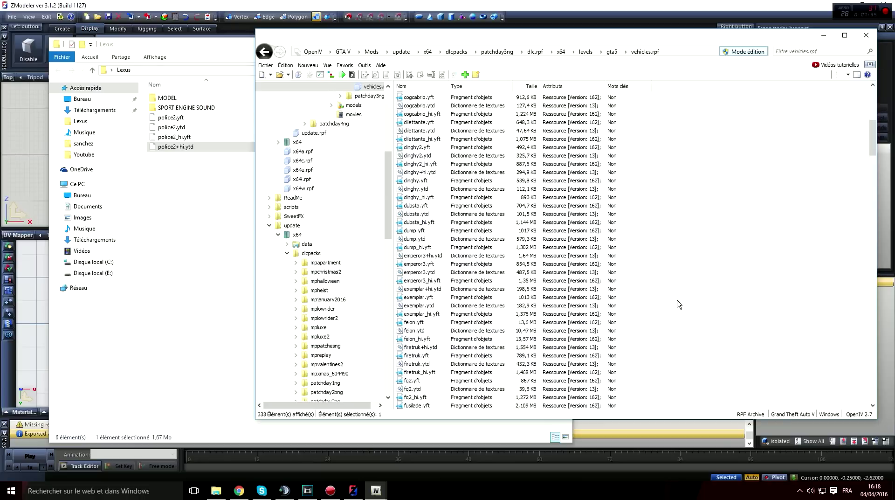
type("police2")
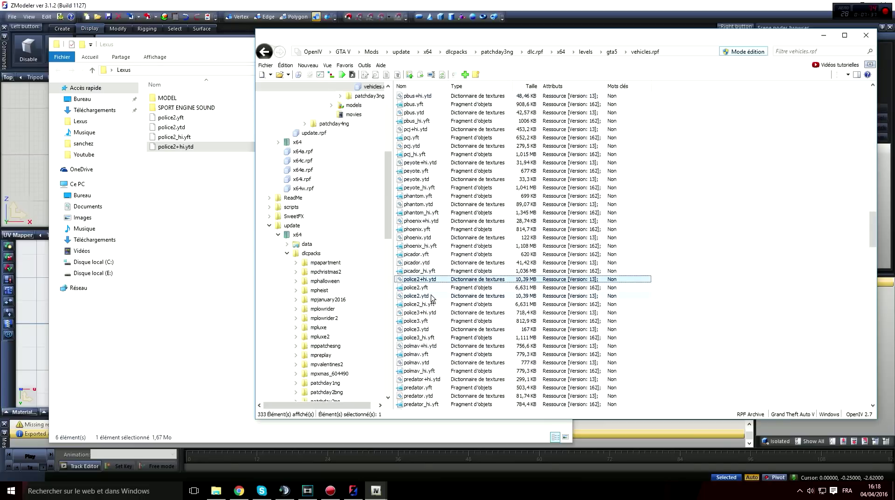
left_click(419, 304)
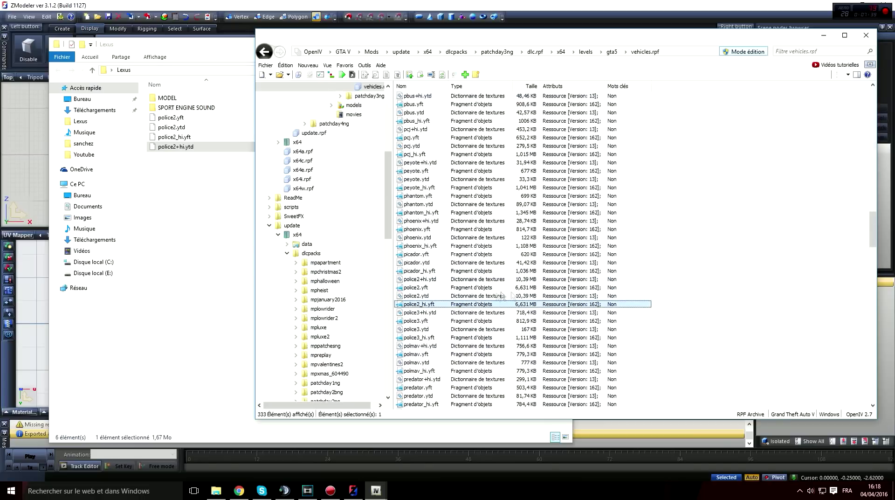
key("Return")
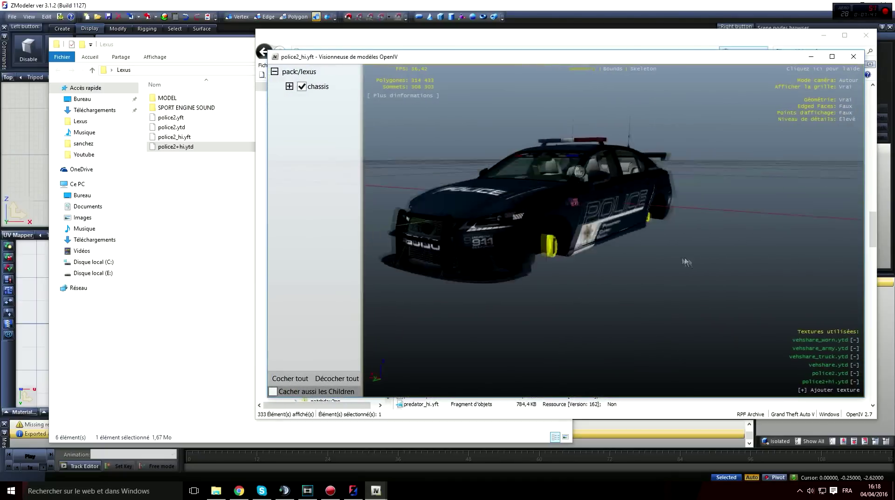
left_click_drag(730, 330, 793, 224)
left_click(853, 57)
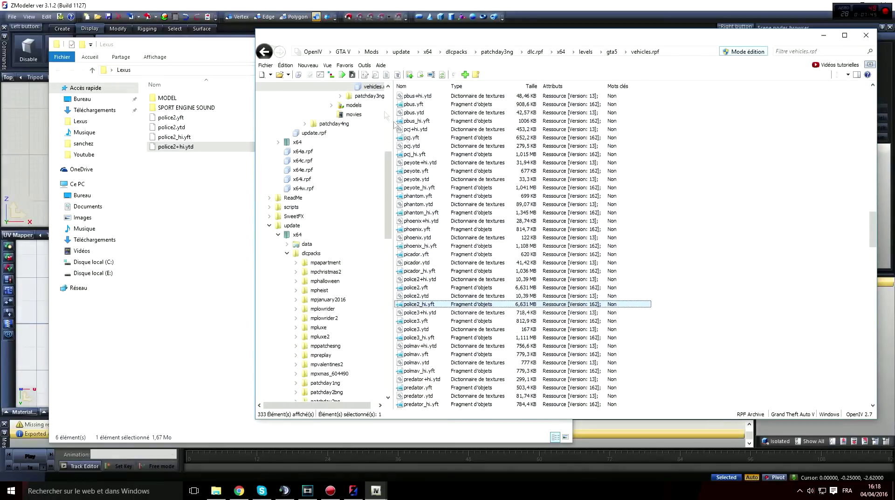
Go back to the GTA V root and browse to update\x64\dlcpacks to review its DLC pack folders
scroll(389, 186, "up", 8)
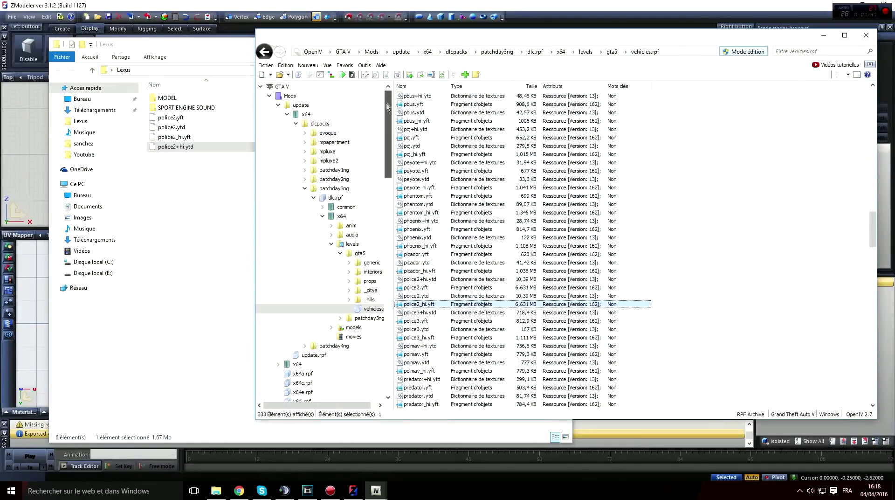
left_click(288, 96)
left_click(343, 52)
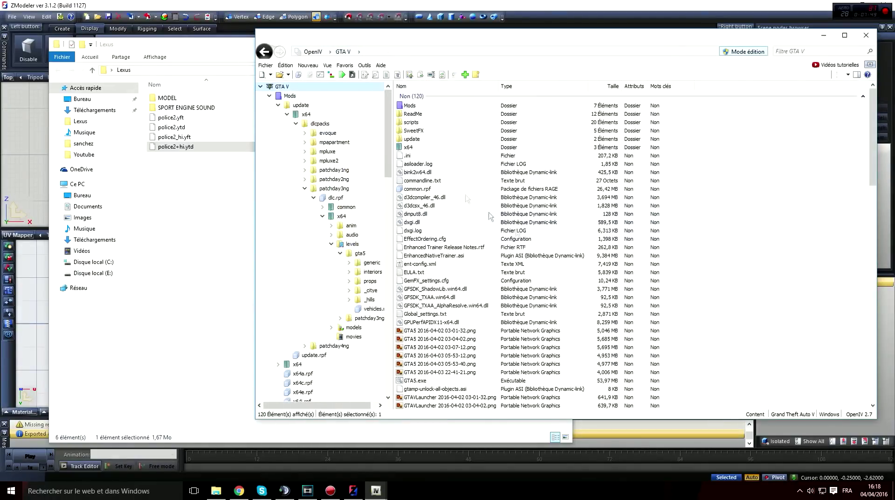
double_click(412, 139)
double_click(428, 106)
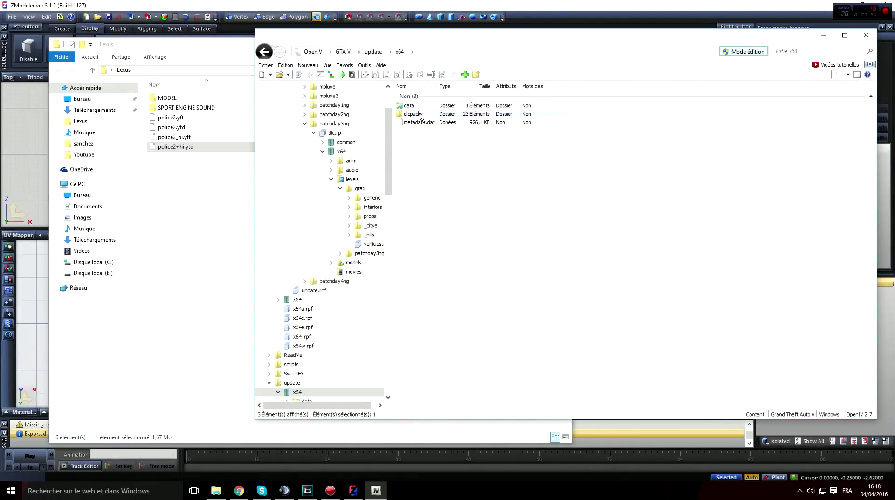
double_click(419, 114)
left_click_drag(449, 342, 568, 103)
left_click(473, 319)
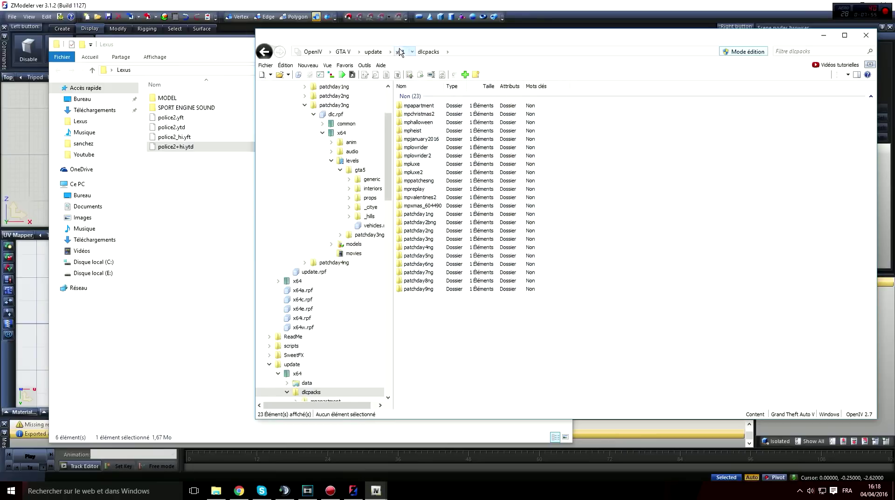
Return to the GTA V root folder and try to open Ce PC
left_click(375, 52)
left_click(337, 53)
key("super")
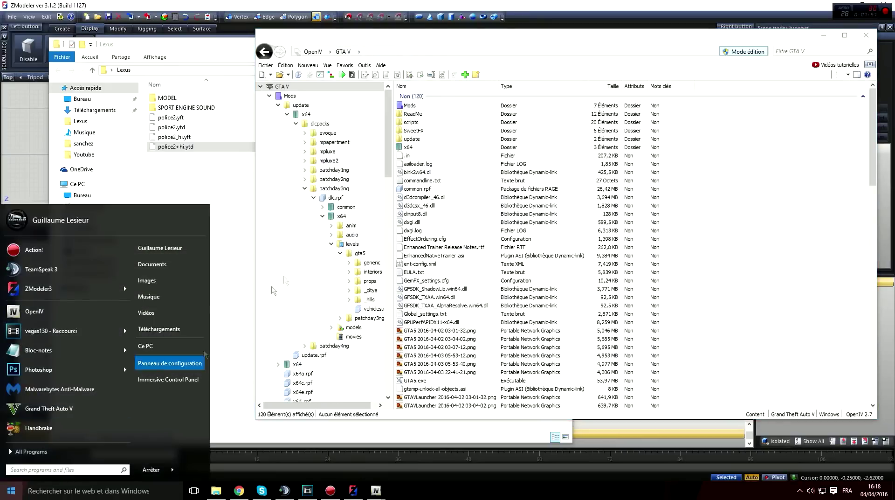
left_click(170, 347)
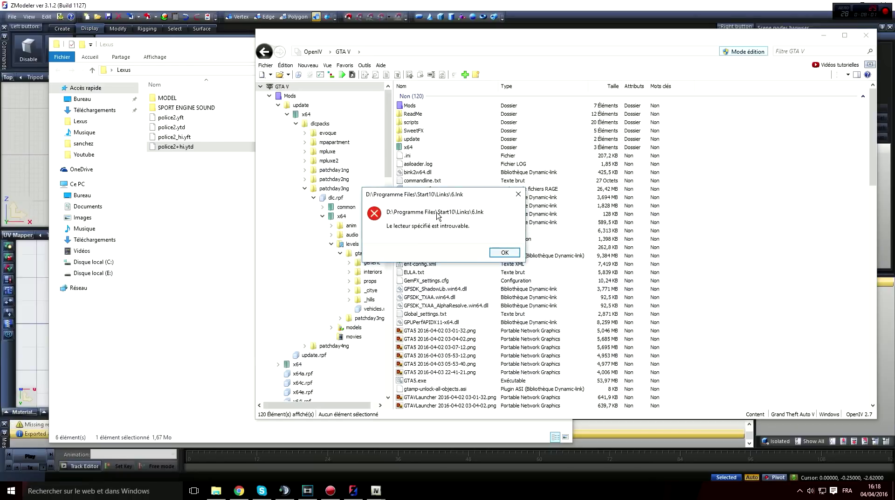
left_click(508, 252)
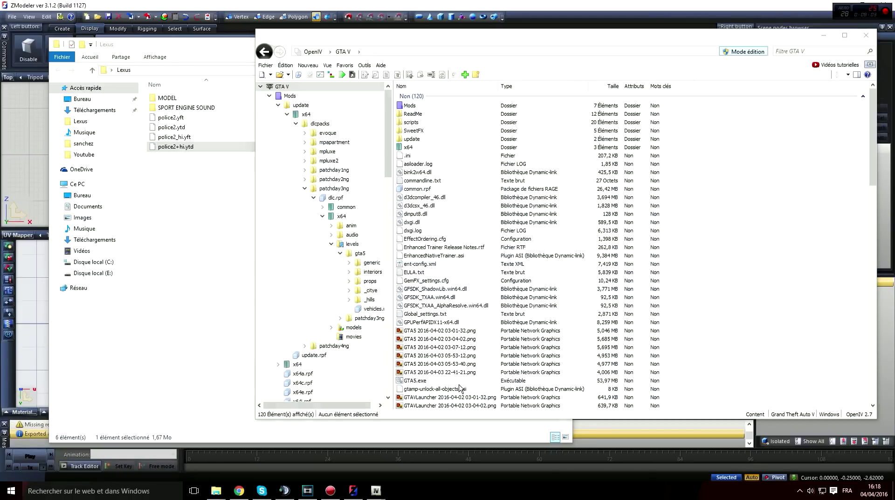
Switch to File Explorer, browse to E:\JEUX\JEUX\Grand Theft Auto V\update\x64\dlcpacks and sort its folders by modification date
key("super+e")
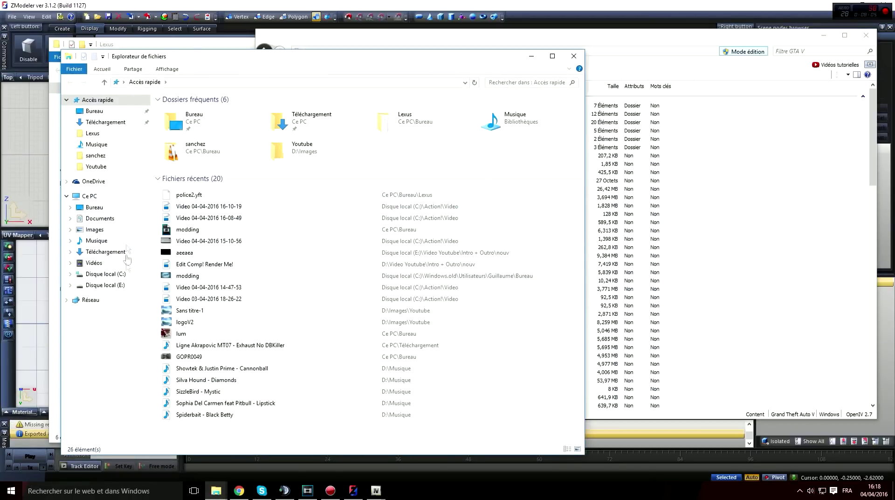
left_click(110, 284)
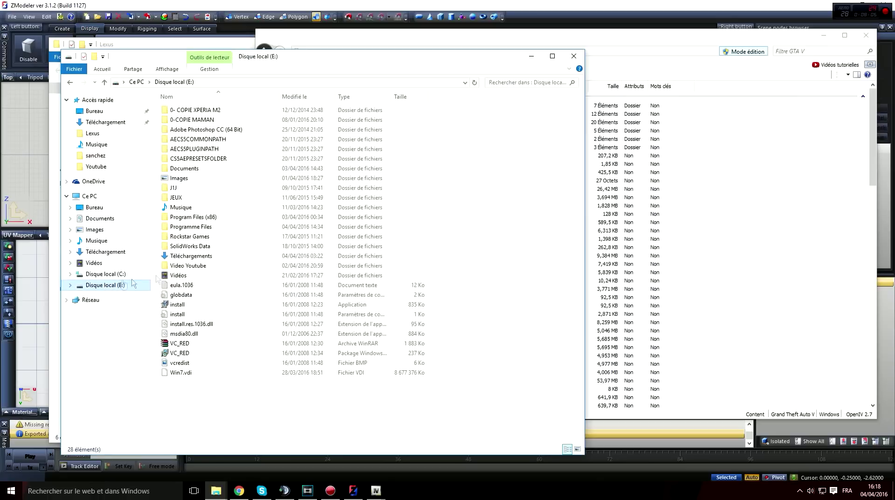
double_click(208, 197)
double_click(194, 120)
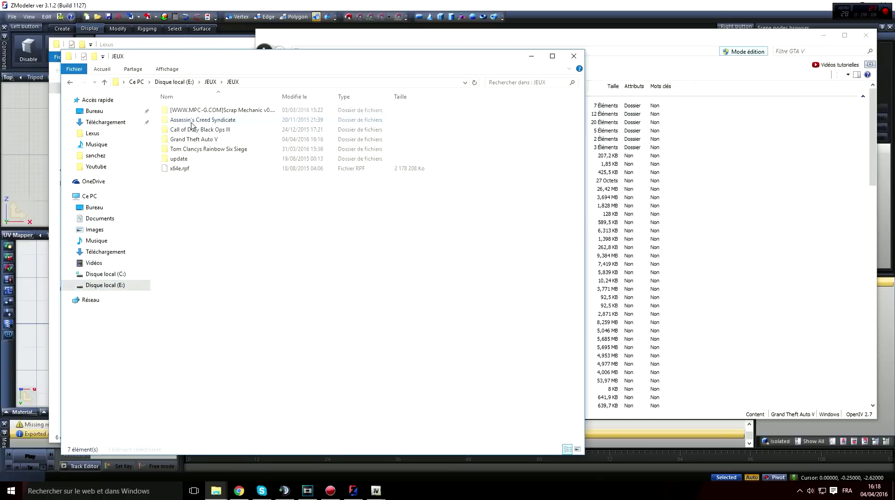
double_click(219, 140)
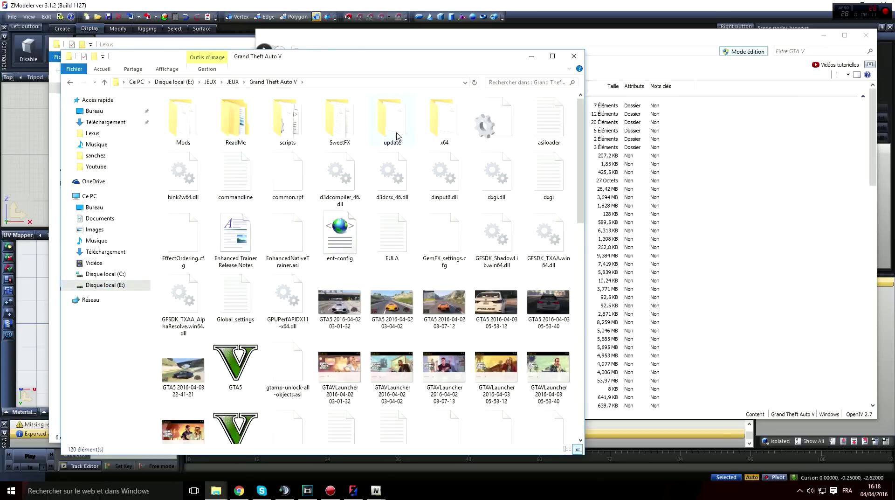
double_click(392, 123)
double_click(209, 111)
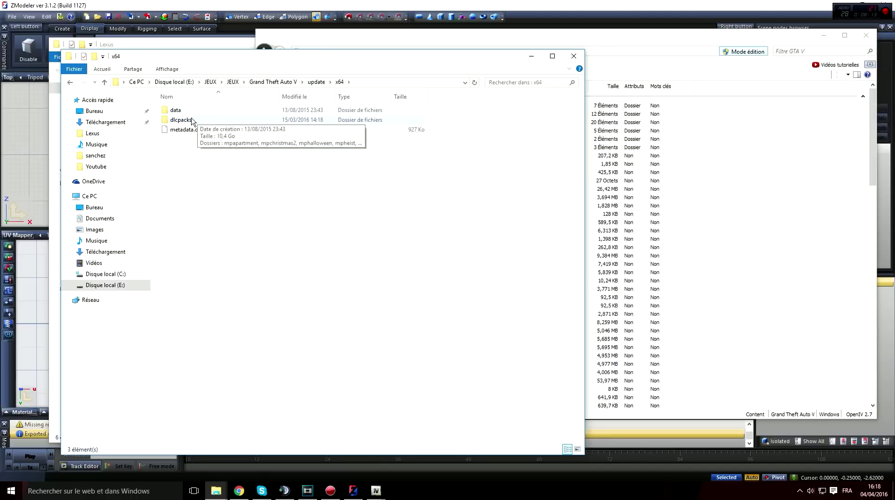
double_click(210, 120)
left_click(317, 96)
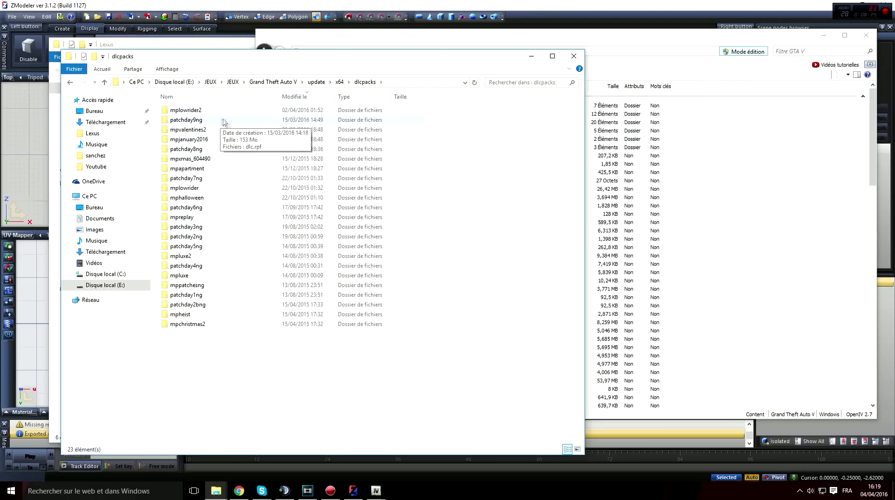
Close the dlcpacks folder, OpenIV and the Lexus folder, returning to the Lexus police car model in ZModeler
left_click(574, 56)
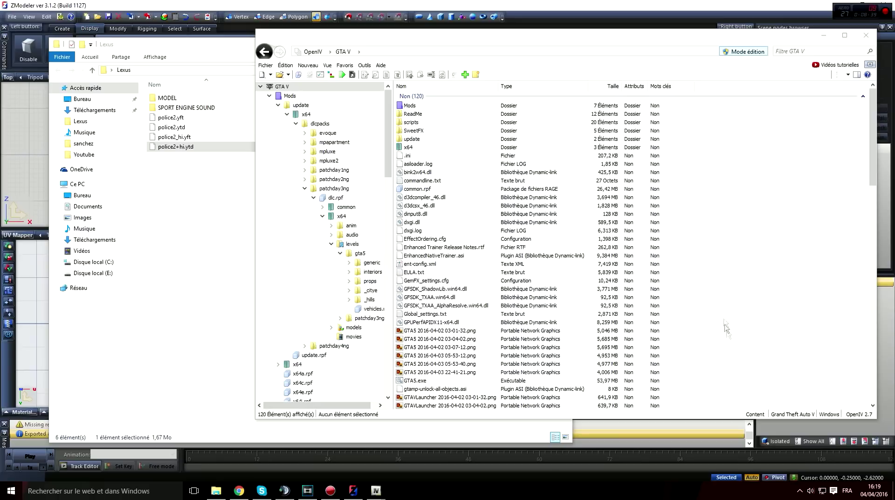
left_click(865, 37)
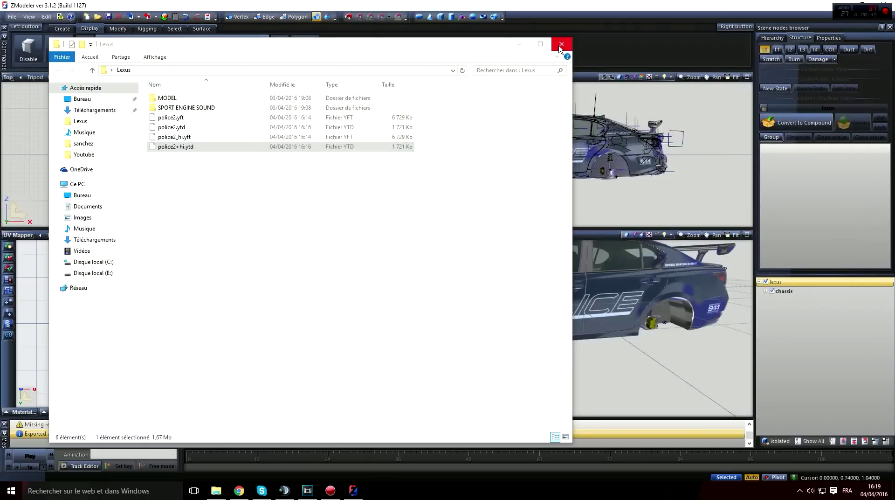
left_click(561, 45)
middle_click_drag(542, 367, 533, 346)
scroll(573, 358, "up", 5)
scroll(589, 354, "down", 6)
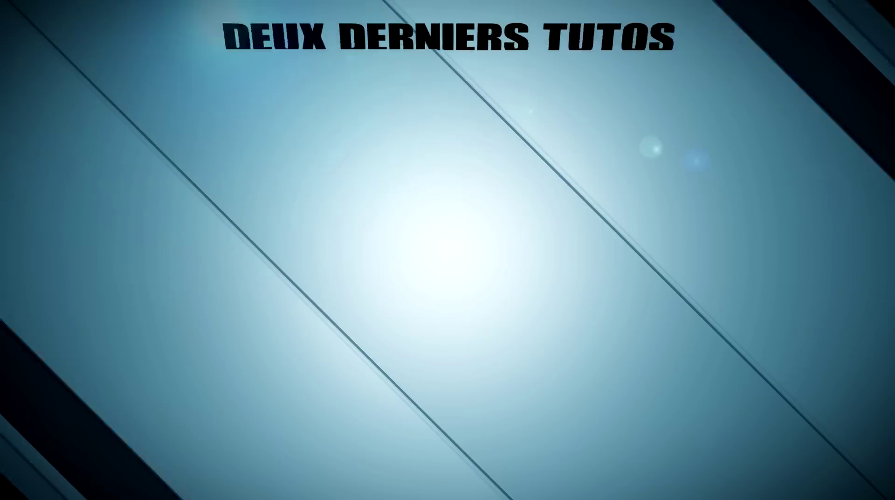